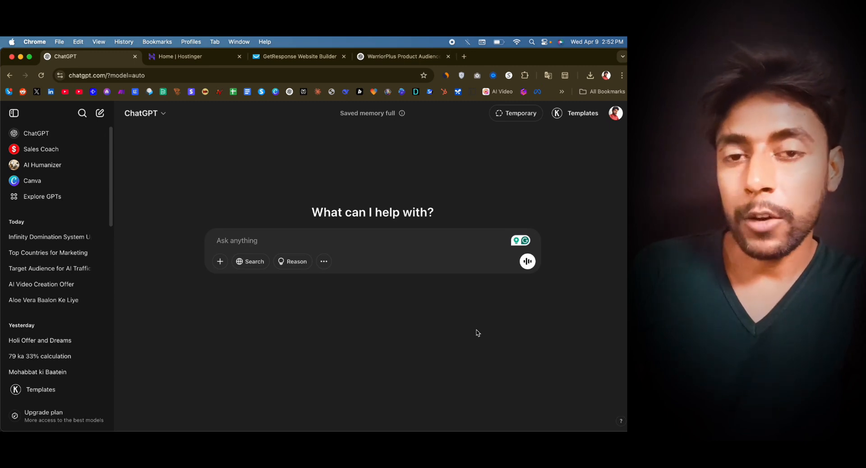
- Write a prompt describing seven years of internet marketing, software and consulting for coaches, creators and Youtubers, and affiliate work with warrior plus and similar platforms
{"action": "key", "text": "F5"}
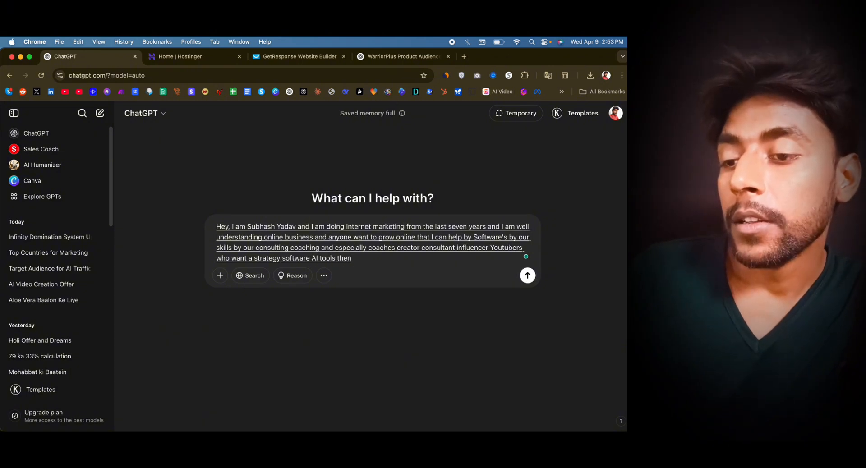
{"action": "key", "text": "BackSpace"}
{"action": "key", "text": "BackSpace"}
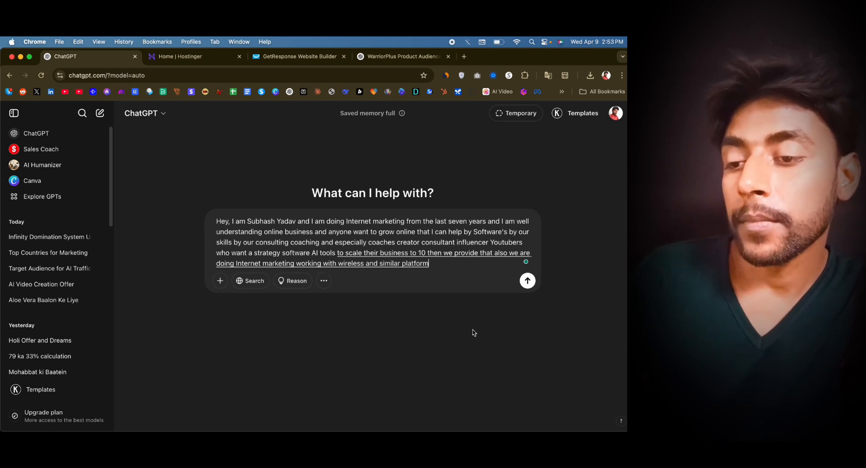
{"action": "double_click", "coordinate": [350, 264]}
{"action": "left_click_drag", "start_coordinate": [345, 265], "coordinate": [341, 264]}
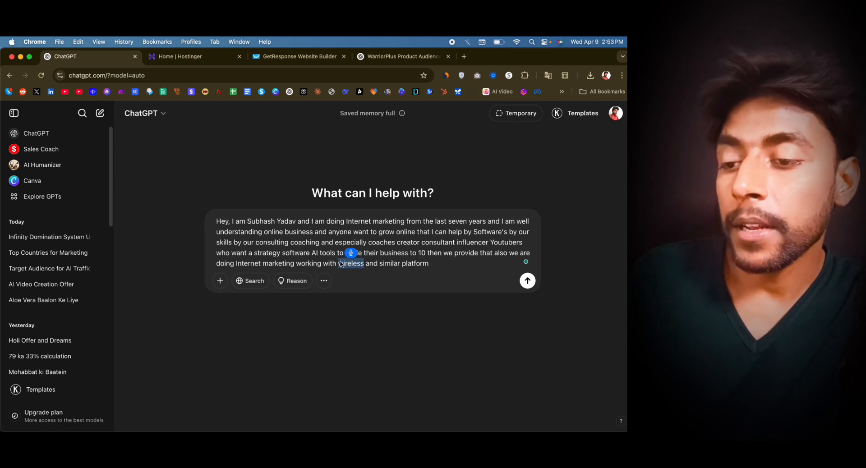
{"action": "left_click", "coordinate": [455, 264]}
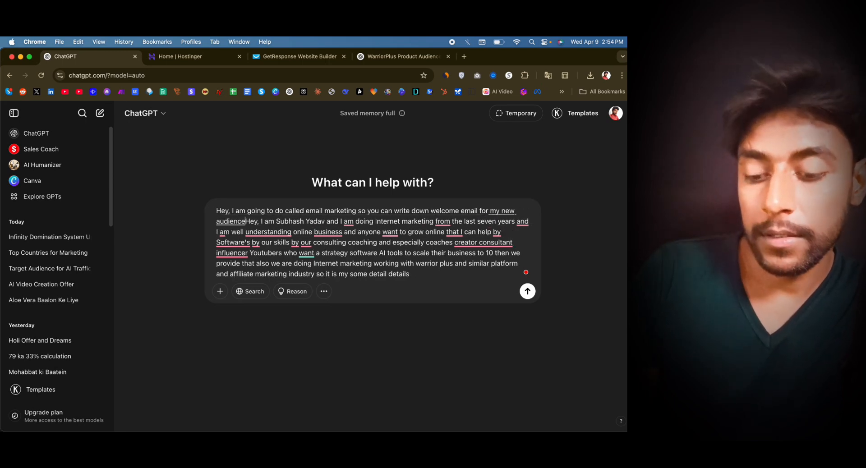
- Above the introduction, add a request for a powerful welcome email with an intro, a reply invitation and an unsubscribe button, and submit the prompt
{"action": "key", "text": "shift+Return"}
{"action": "key", "text": "shift+Return"}
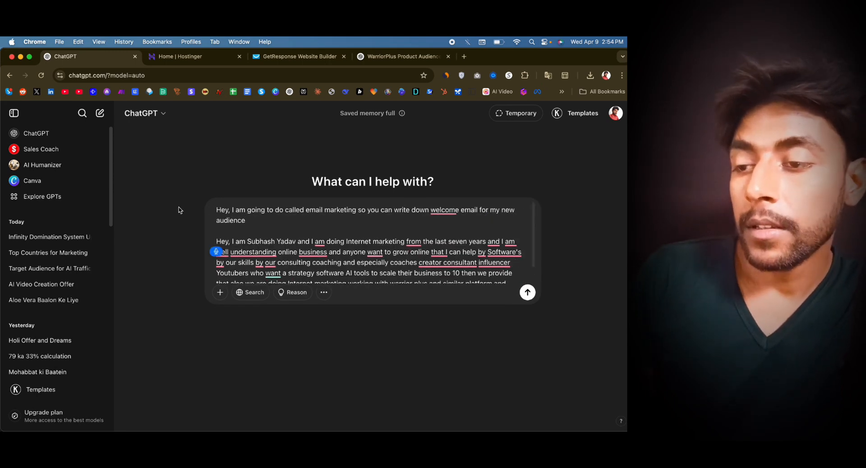
{"action": "left_click", "coordinate": [266, 222]}
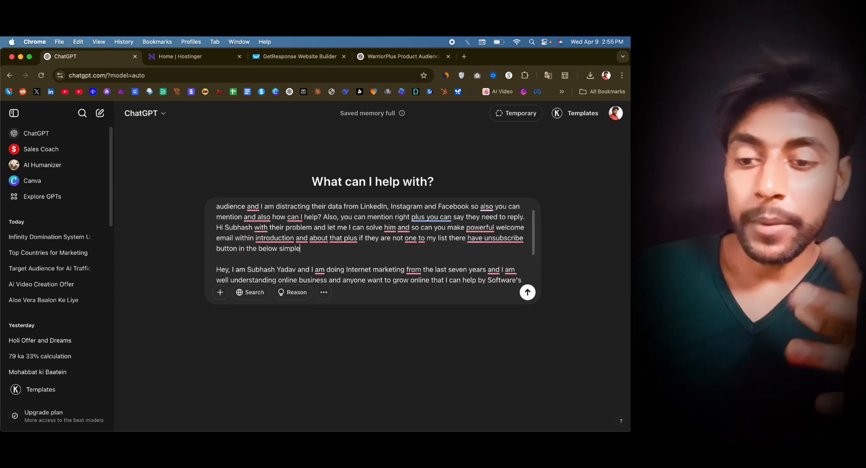
{"action": "key", "text": "Return"}
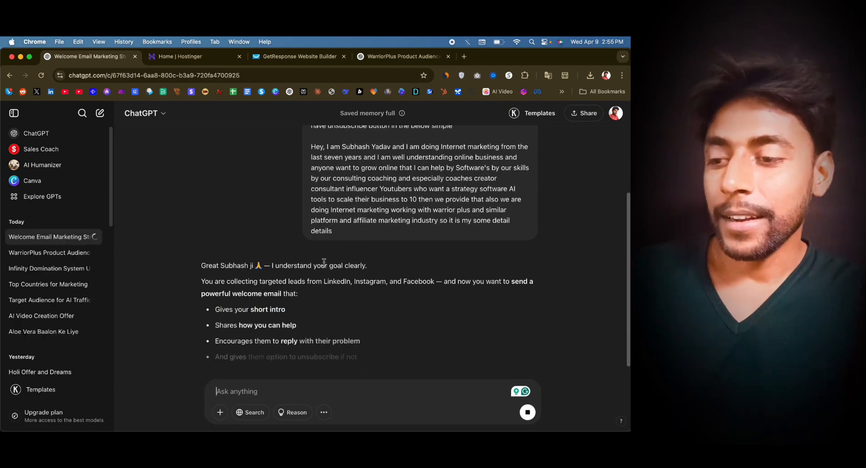
- Read through the generated welcome email, checking its subject line, self-introduction, list of services and reply invitation
{"action": "scroll", "coordinate": [355, 245], "scroll_direction": "down", "scroll_amount": 2}
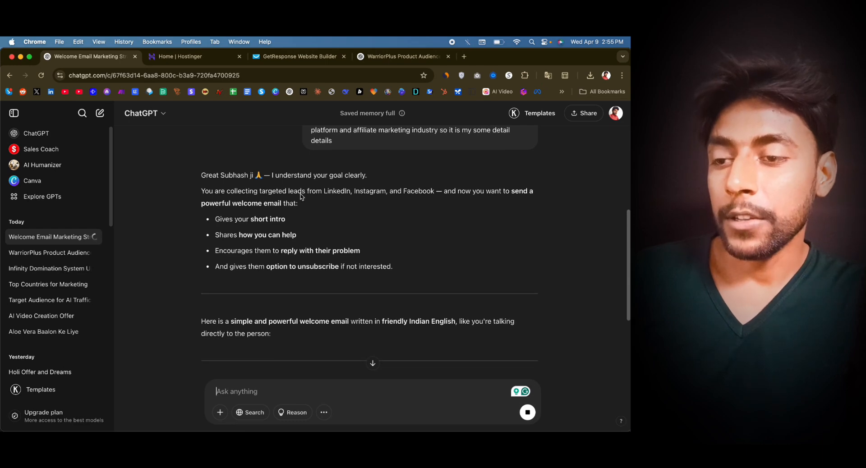
{"action": "scroll", "coordinate": [356, 220], "scroll_direction": "down", "scroll_amount": 1}
{"action": "scroll", "coordinate": [322, 264], "scroll_direction": "down", "scroll_amount": 3}
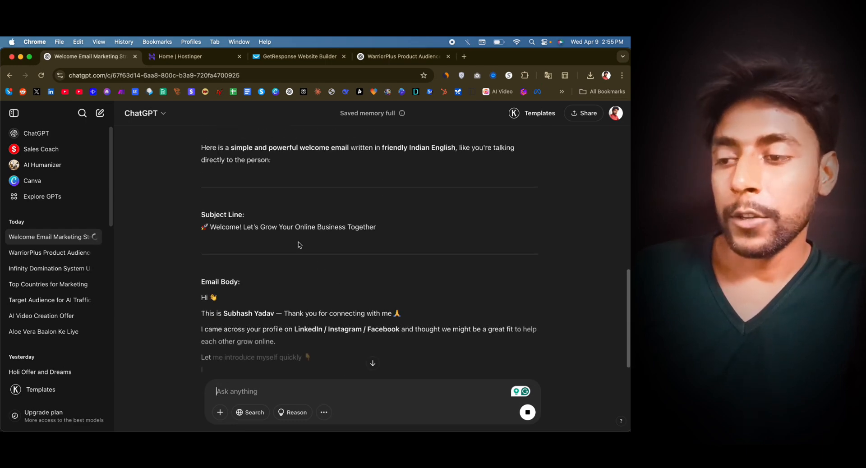
{"action": "scroll", "coordinate": [325, 243], "scroll_direction": "down", "scroll_amount": 1}
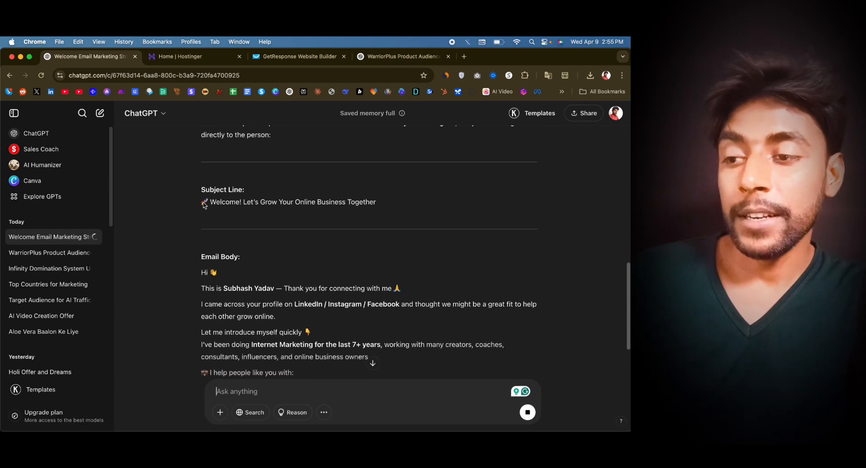
{"action": "left_click_drag", "start_coordinate": [201, 201], "coordinate": [403, 203]}
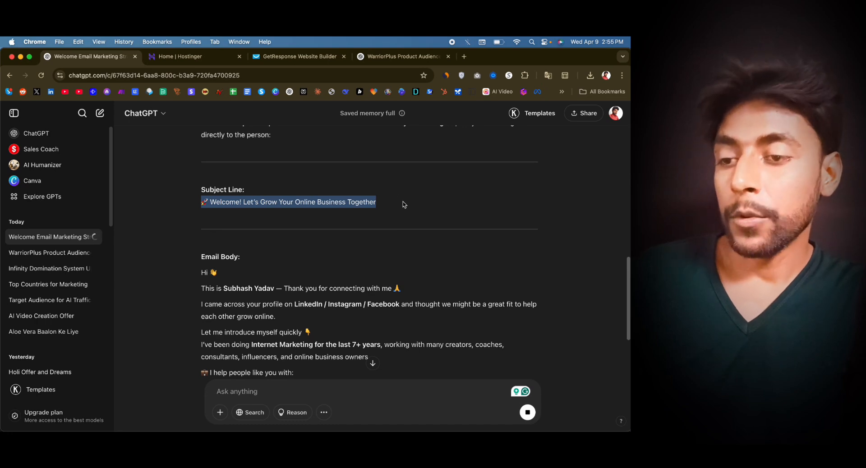
{"action": "left_click", "coordinate": [376, 248]}
{"action": "scroll", "coordinate": [376, 248], "scroll_direction": "down", "scroll_amount": 2}
{"action": "scroll", "coordinate": [346, 190], "scroll_direction": "down", "scroll_amount": 1}
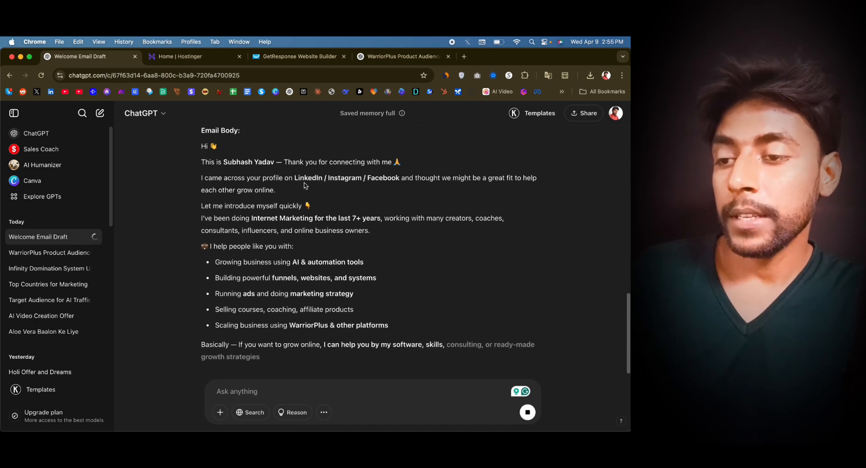
{"action": "scroll", "coordinate": [372, 237], "scroll_direction": "down", "scroll_amount": 3}
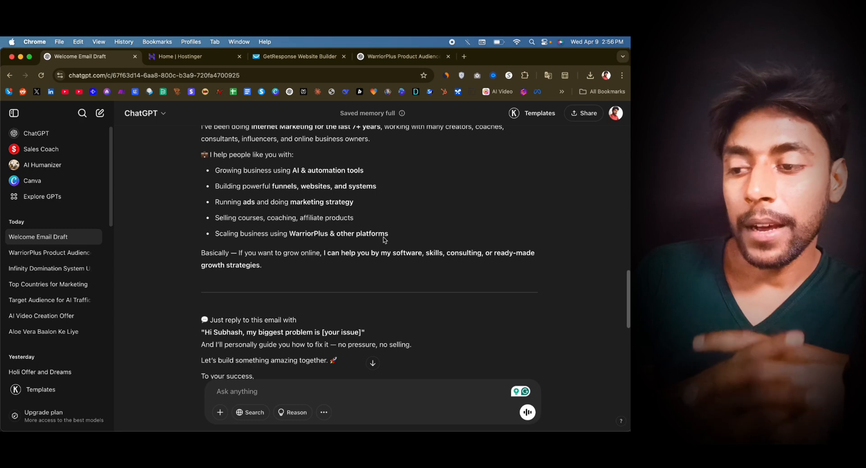
{"action": "scroll", "coordinate": [384, 239], "scroll_direction": "down", "scroll_amount": 3}
{"action": "scroll", "coordinate": [383, 239], "scroll_direction": "up", "scroll_amount": 8}
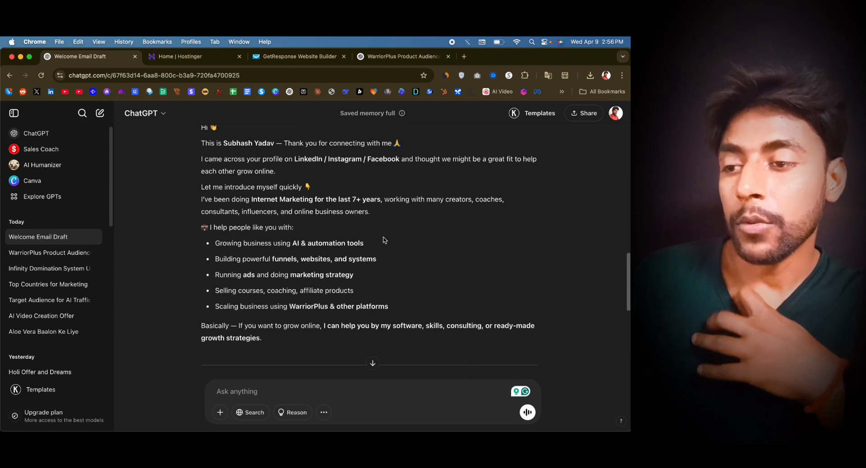
{"action": "scroll", "coordinate": [384, 239], "scroll_direction": "down", "scroll_amount": 2}
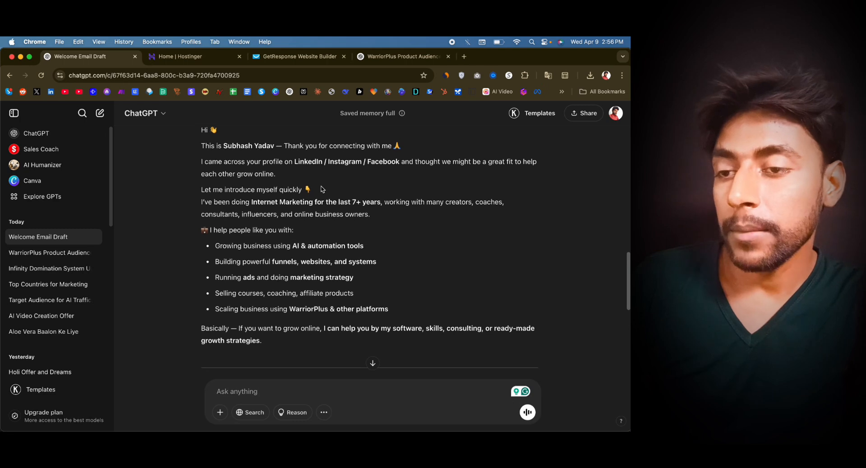
{"action": "scroll", "coordinate": [270, 186], "scroll_direction": "up", "scroll_amount": 1}
{"action": "scroll", "coordinate": [327, 205], "scroll_direction": "down", "scroll_amount": 1}
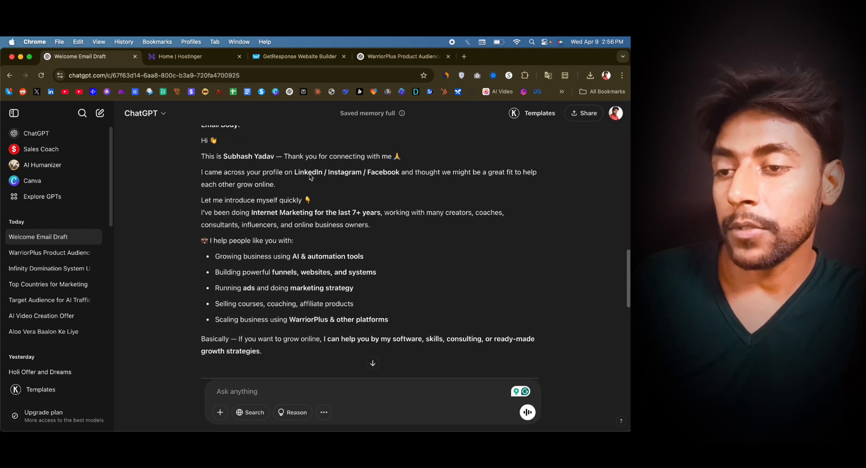
{"action": "scroll", "coordinate": [347, 203], "scroll_direction": "up", "scroll_amount": 1}
{"action": "scroll", "coordinate": [332, 210], "scroll_direction": "down", "scroll_amount": 1}
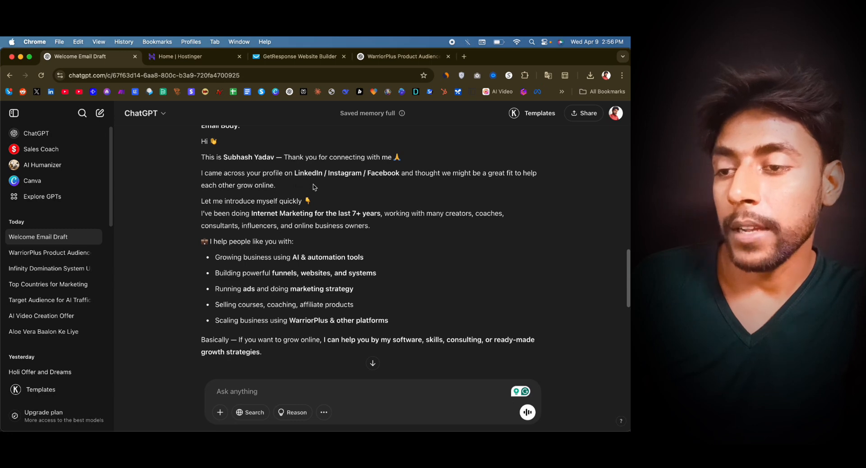
{"action": "scroll", "coordinate": [343, 198], "scroll_direction": "down", "scroll_amount": 3}
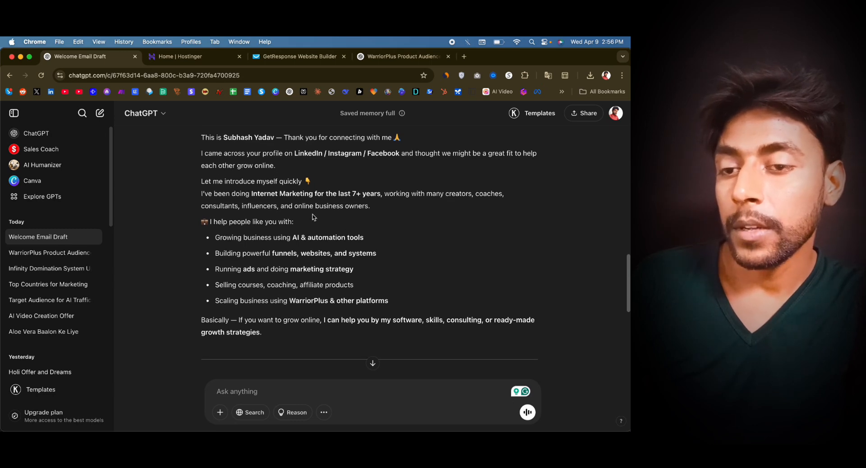
{"action": "scroll", "coordinate": [322, 214], "scroll_direction": "down", "scroll_amount": 1}
{"action": "scroll", "coordinate": [270, 199], "scroll_direction": "down", "scroll_amount": 6}
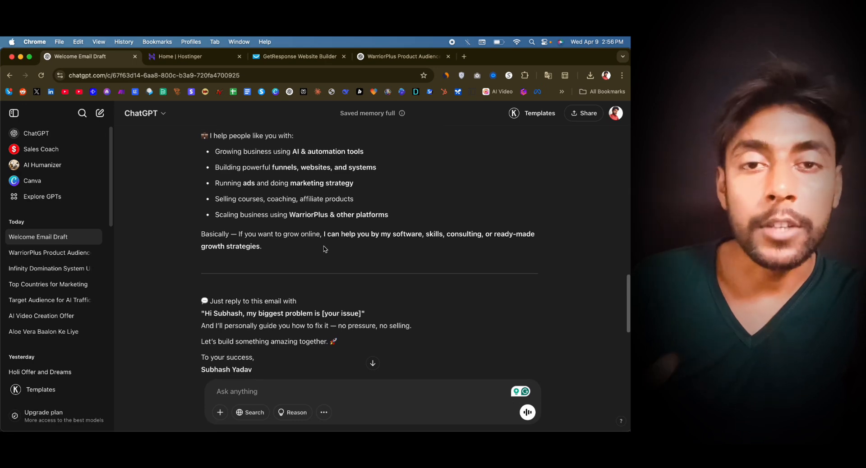
{"action": "scroll", "coordinate": [323, 249], "scroll_direction": "down", "scroll_amount": 1}
{"action": "scroll", "coordinate": [323, 249], "scroll_direction": "up", "scroll_amount": 8}
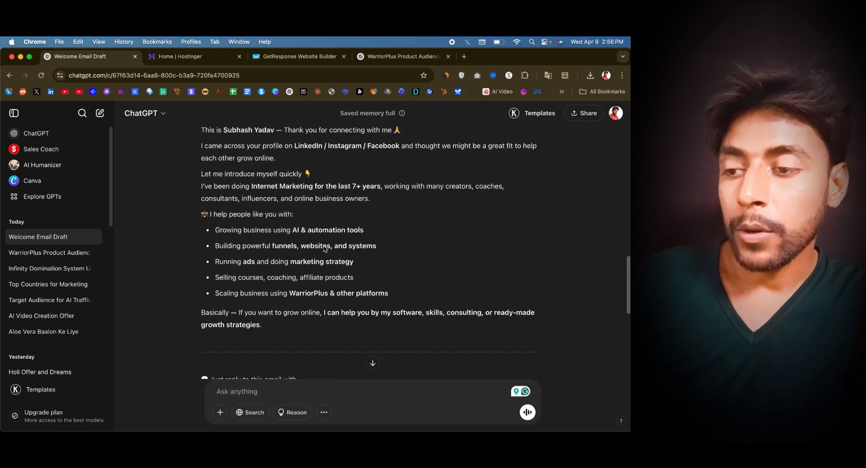
{"action": "scroll", "coordinate": [324, 249], "scroll_direction": "down", "scroll_amount": 2}
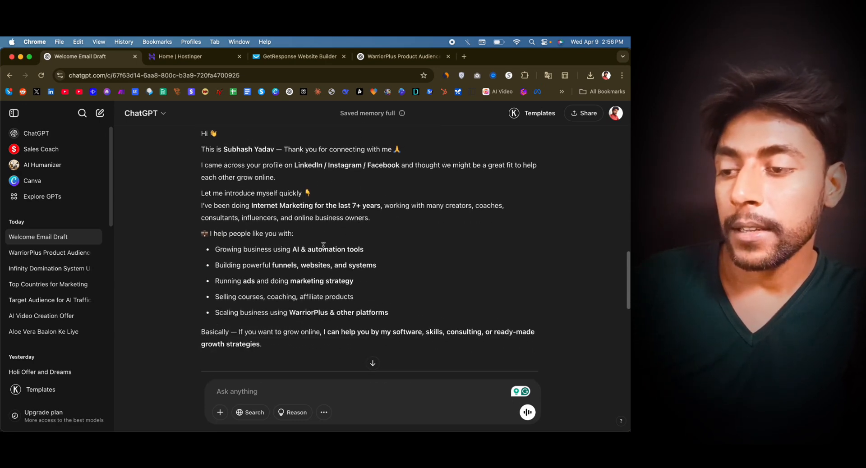
- Copy the generated subject line "🚀 Welcome! Let's Grow Your Online Business Together" and switch to the GetResponse window
{"action": "scroll", "coordinate": [323, 248], "scroll_direction": "up", "scroll_amount": 6}
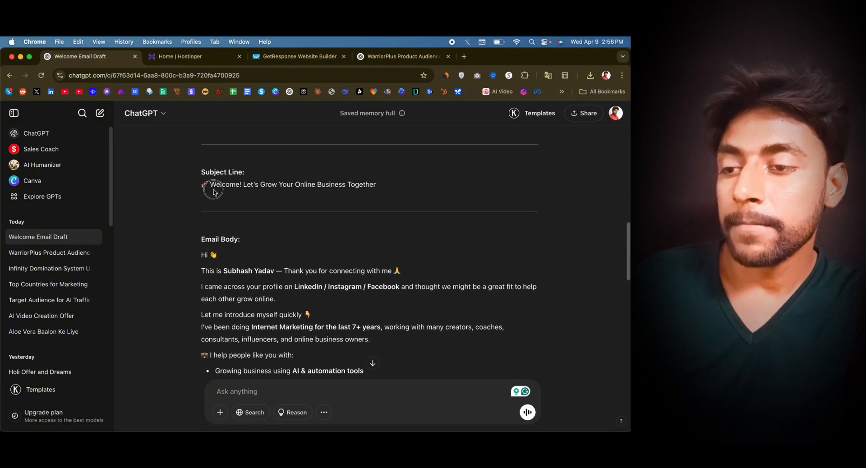
{"action": "left_click_drag", "start_coordinate": [203, 185], "coordinate": [381, 190]}
{"action": "key", "text": "ctrl+Up"}
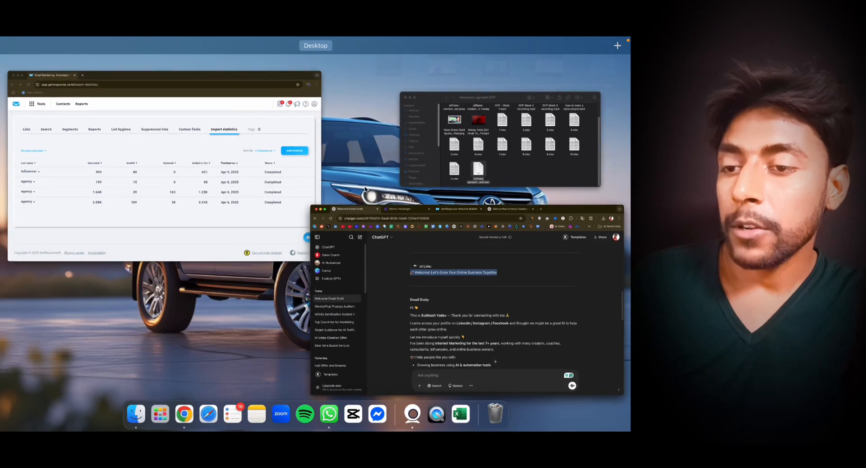
{"action": "left_click", "coordinate": [265, 188]}
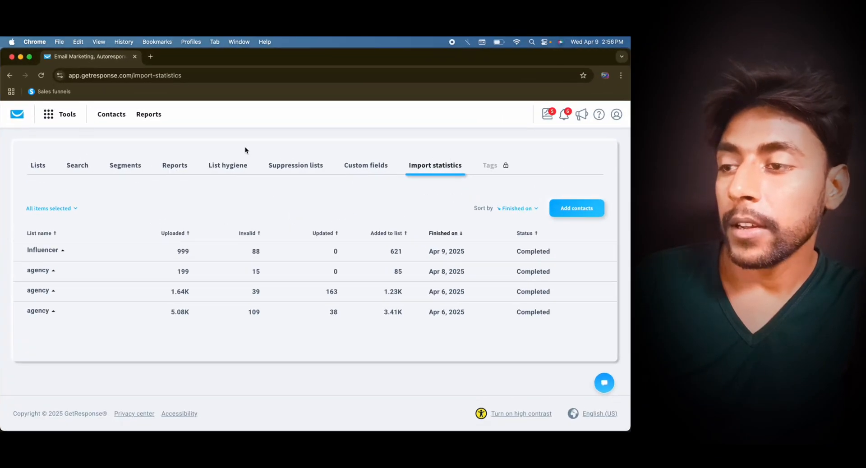
- Create a new autoresponder, dismissing the tutorial hint and choosing the By myself option
{"action": "left_click", "coordinate": [56, 118]}
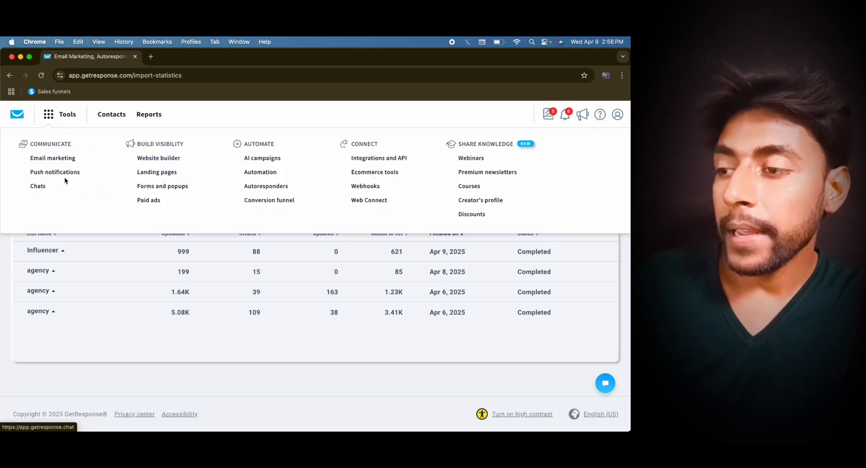
{"action": "left_click", "coordinate": [280, 186]}
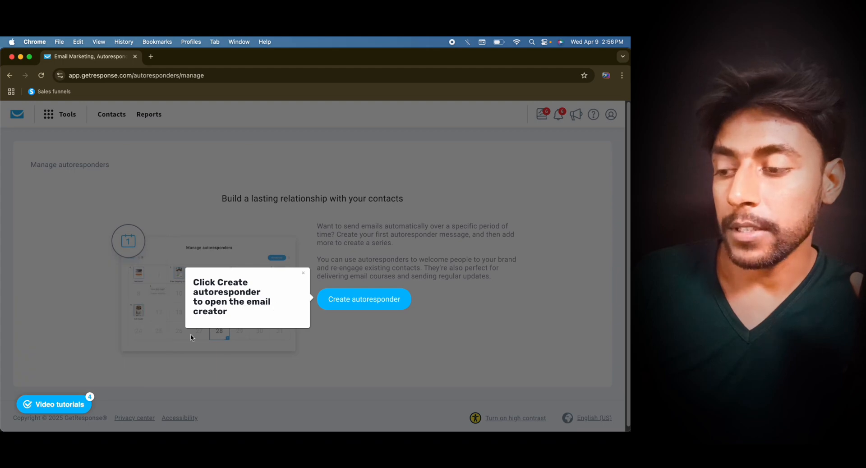
{"action": "left_click", "coordinate": [303, 272]}
{"action": "left_click", "coordinate": [347, 298]}
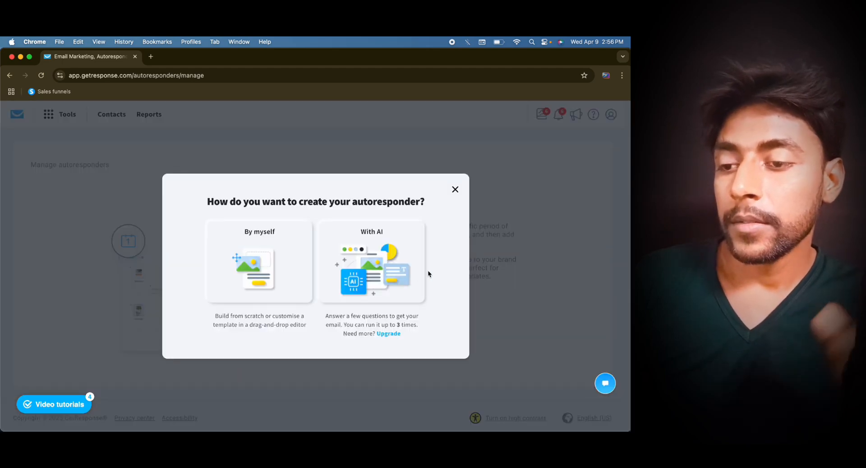
{"action": "left_click", "coordinate": [272, 251]}
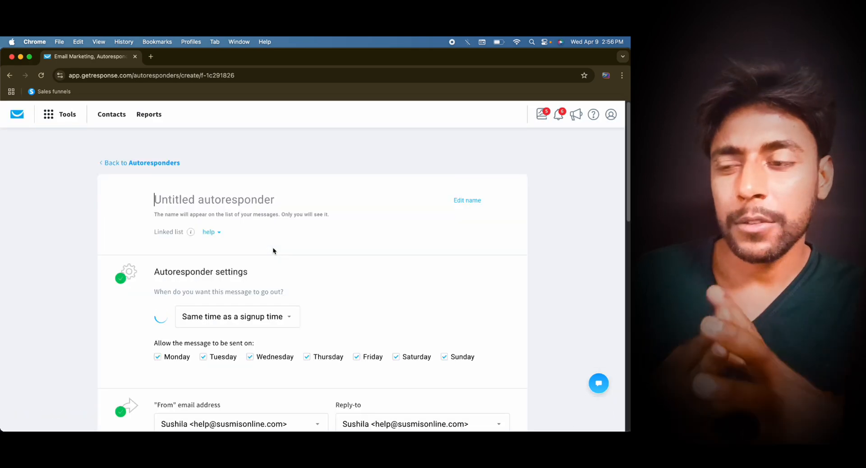
- Name the autoresponder "1" and set its subject line to "🚀 Welcome! Let's Grow Your Online Business Together"
{"action": "type", "text": "1"}
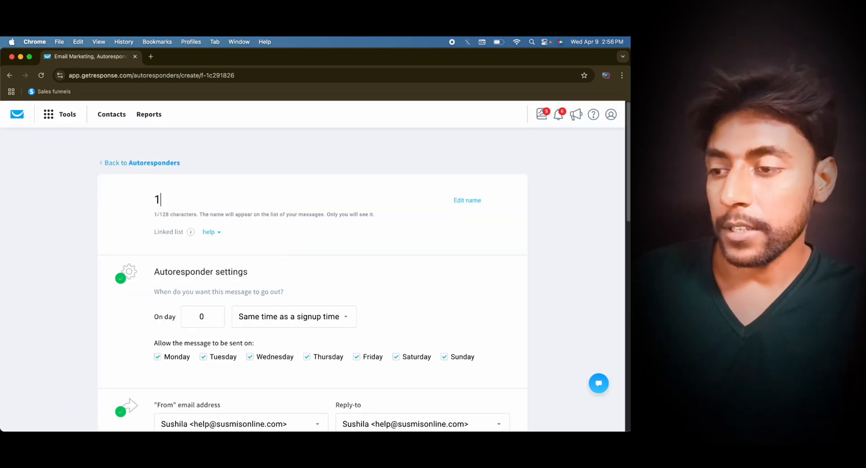
{"action": "scroll", "coordinate": [303, 267], "scroll_direction": "down", "scroll_amount": 3}
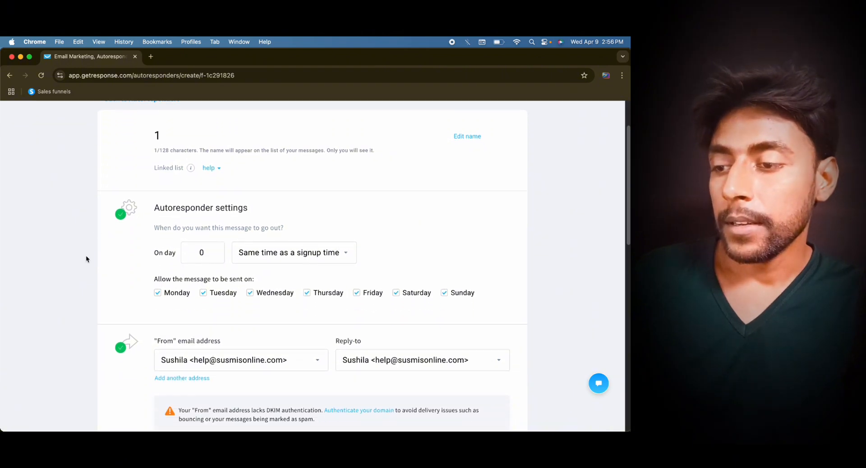
{"action": "scroll", "coordinate": [223, 298], "scroll_direction": "down", "scroll_amount": 5}
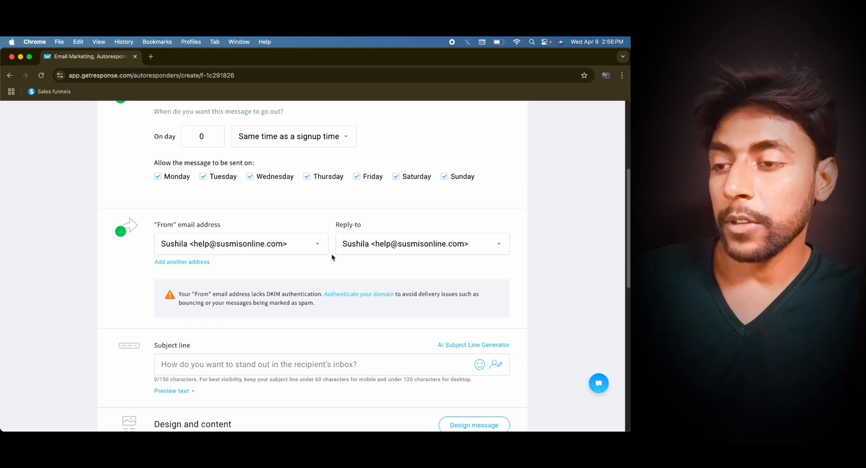
{"action": "scroll", "coordinate": [332, 255], "scroll_direction": "down", "scroll_amount": 3}
{"action": "left_click", "coordinate": [296, 294]}
{"action": "type", "text": "🚀 Welcome! Let’s Grow Your Online Business Together"}
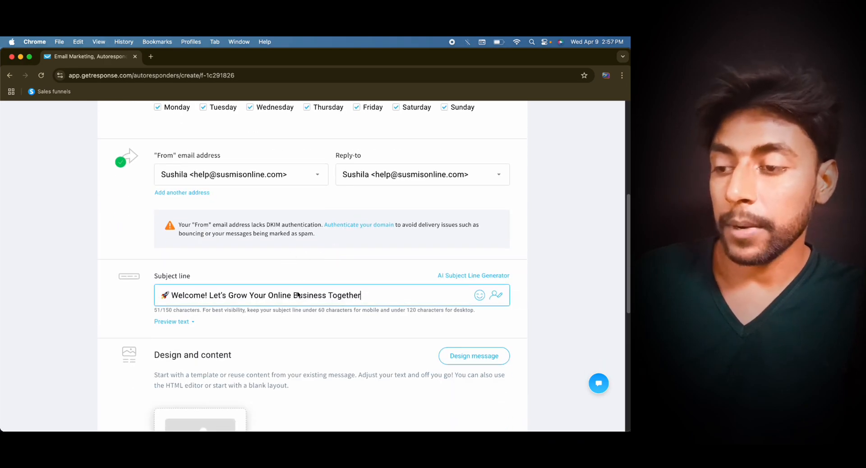
{"action": "scroll", "coordinate": [297, 294], "scroll_direction": "down", "scroll_amount": 5}
- Switch to the ChatGPT window and ask it to replace the sender's name in the welcome email with another name
{"action": "key", "text": "ctrl+Up"}
{"action": "left_click", "coordinate": [223, 212]}
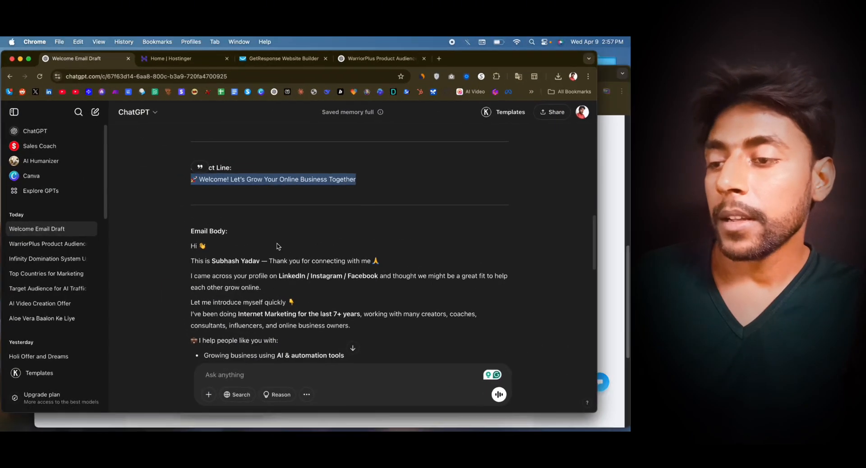
{"action": "left_click", "coordinate": [260, 383]}
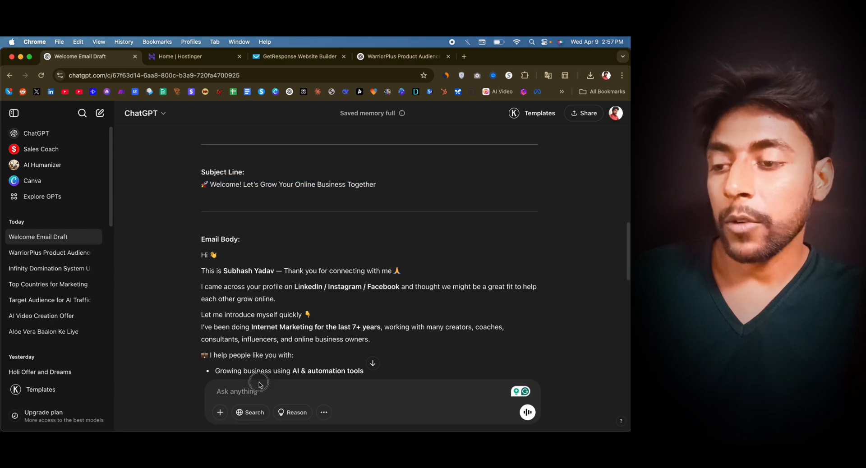
{"action": "left_click", "coordinate": [264, 393]}
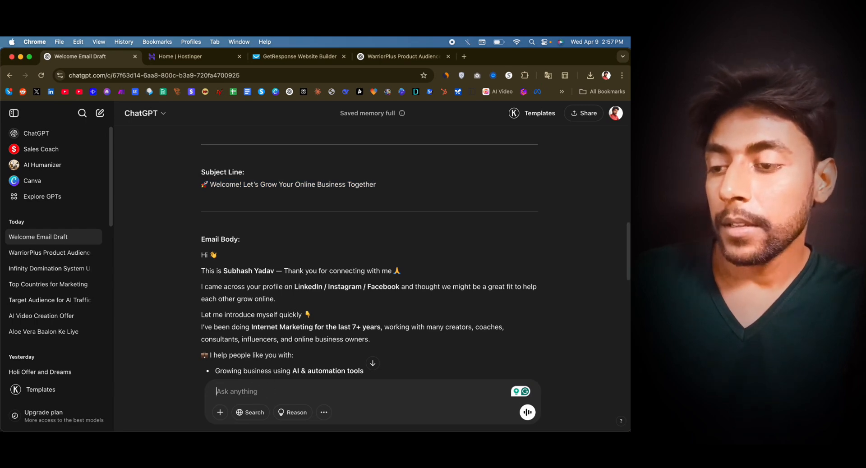
{"action": "key", "text": "F5"}
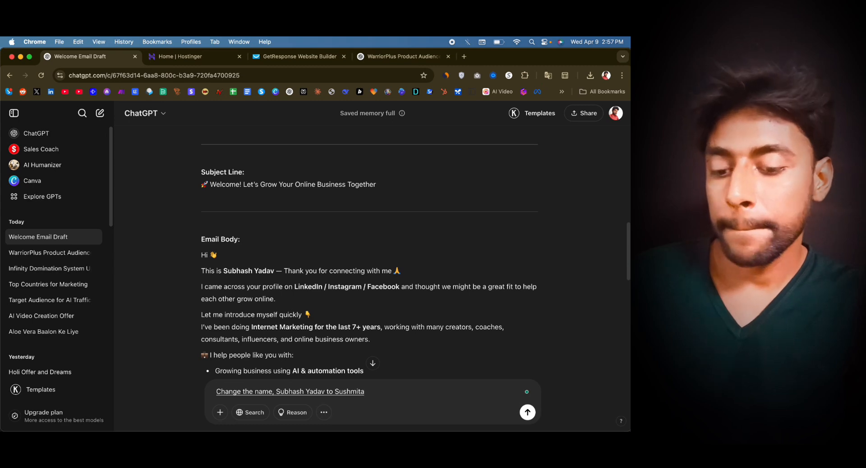
{"action": "key", "text": "Return"}
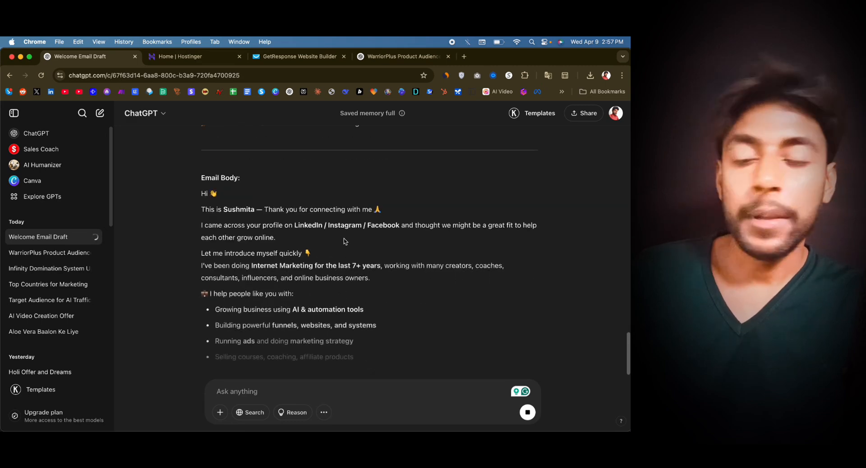
- Copy the regenerated email body from the "Hi" greeting through the P.S. unsubscribe line
{"action": "scroll", "coordinate": [319, 255], "scroll_direction": "down", "scroll_amount": 1}
{"action": "type", "text": "Happy"}
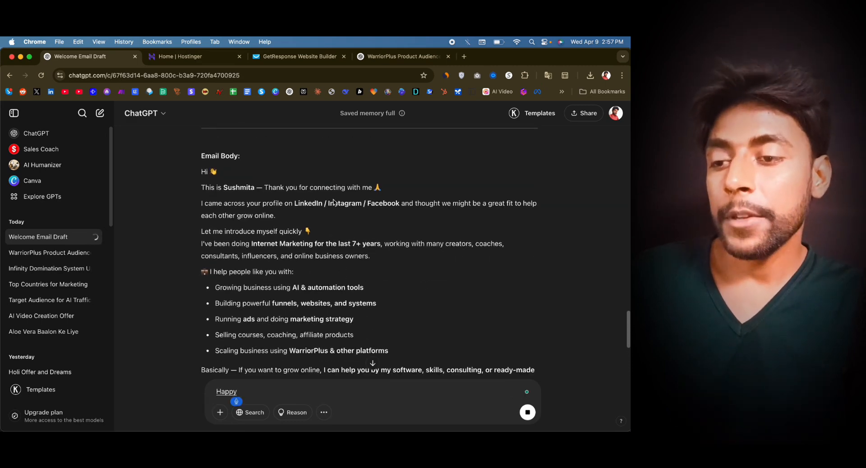
{"action": "type", "text": " happy"}
{"action": "scroll", "coordinate": [271, 252], "scroll_direction": "down", "scroll_amount": 3}
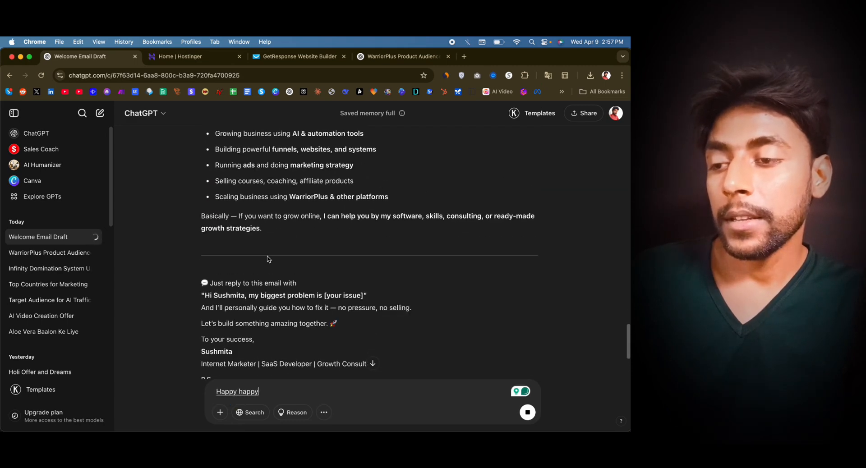
{"action": "scroll", "coordinate": [267, 259], "scroll_direction": "up", "scroll_amount": 3}
{"action": "type", "text": "Etaa"}
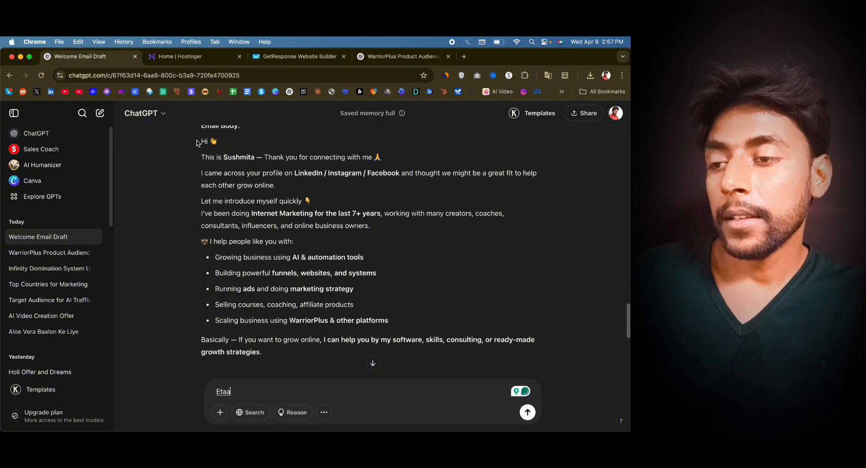
{"action": "left_click_drag", "start_coordinate": [201, 139], "coordinate": [277, 165]}
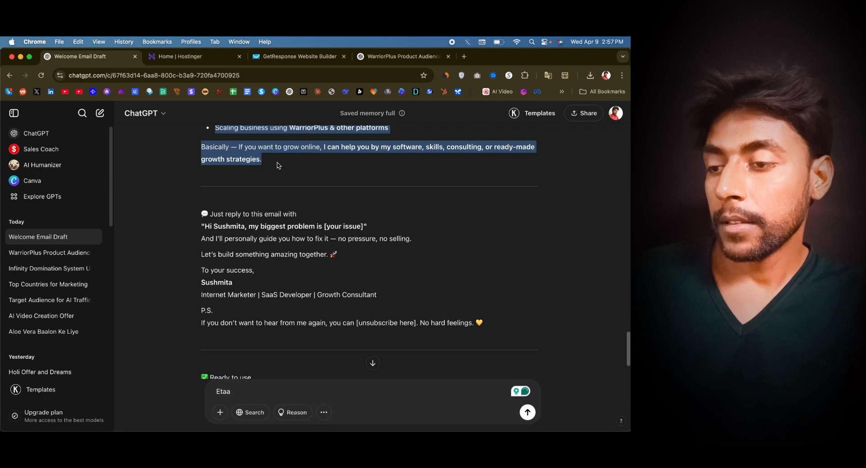
{"action": "left_click", "coordinate": [277, 166]}
{"action": "scroll", "coordinate": [277, 166], "scroll_direction": "up", "scroll_amount": 5}
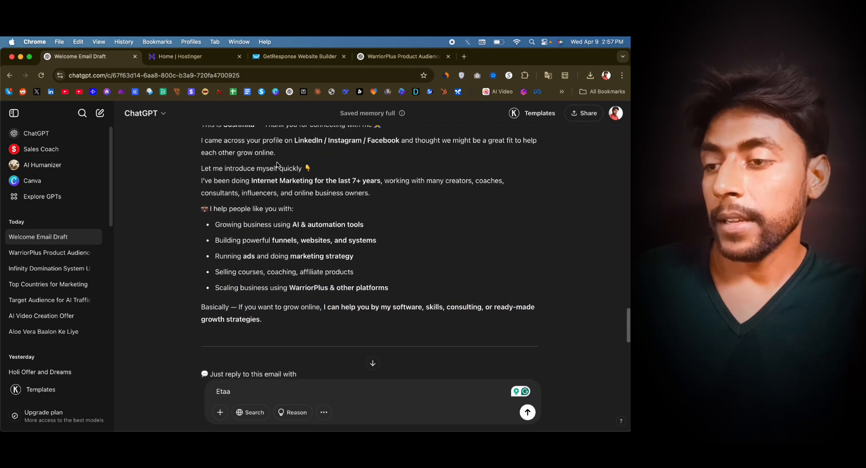
{"action": "scroll", "coordinate": [277, 166], "scroll_direction": "up", "scroll_amount": 1}
{"action": "left_click_drag", "start_coordinate": [200, 142], "coordinate": [289, 289]}
{"action": "key", "text": "super+c"}
- Switch to the GetResponse window and start designing the autoresponder message from the Blank template
{"action": "key", "text": "ctrl+Up"}
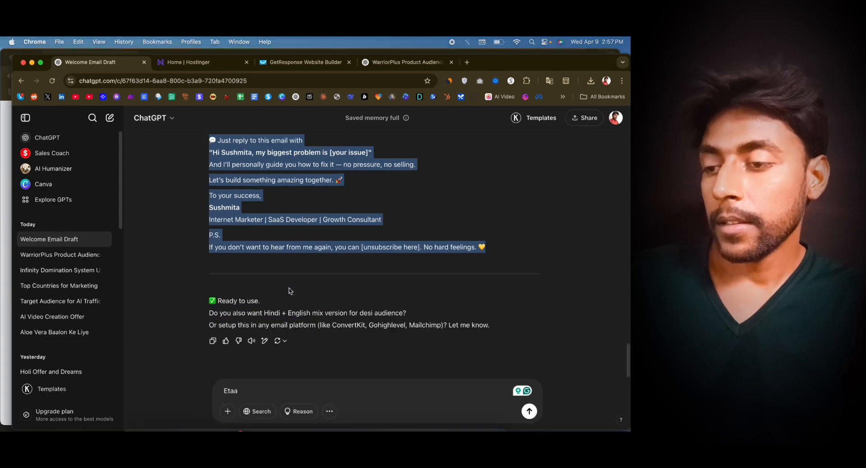
{"action": "left_click", "coordinate": [222, 173]}
{"action": "left_click", "coordinate": [208, 327]}
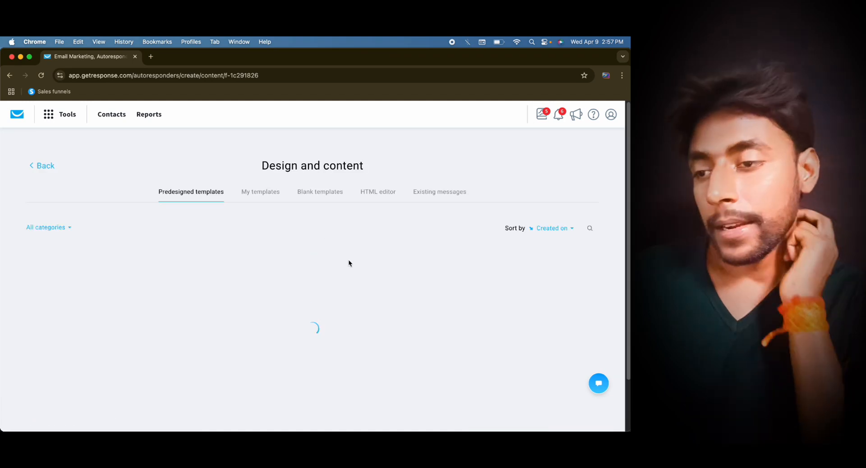
{"action": "left_click", "coordinate": [438, 197]}
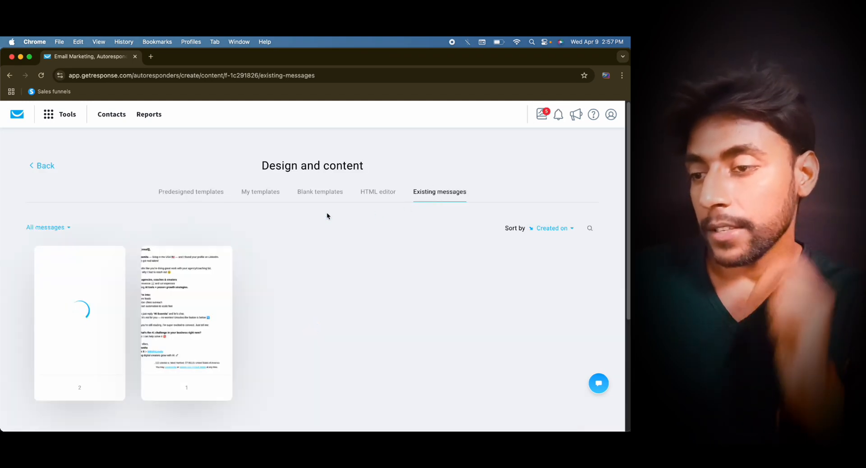
{"action": "left_click", "coordinate": [318, 192]}
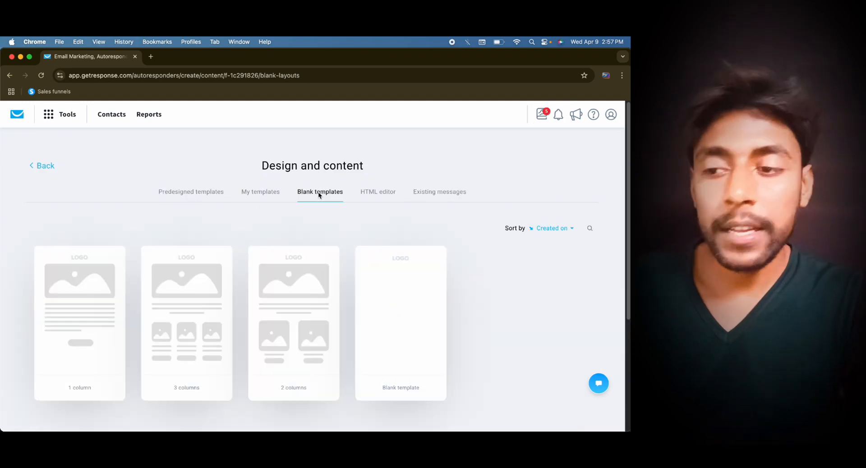
{"action": "left_click", "coordinate": [388, 326]}
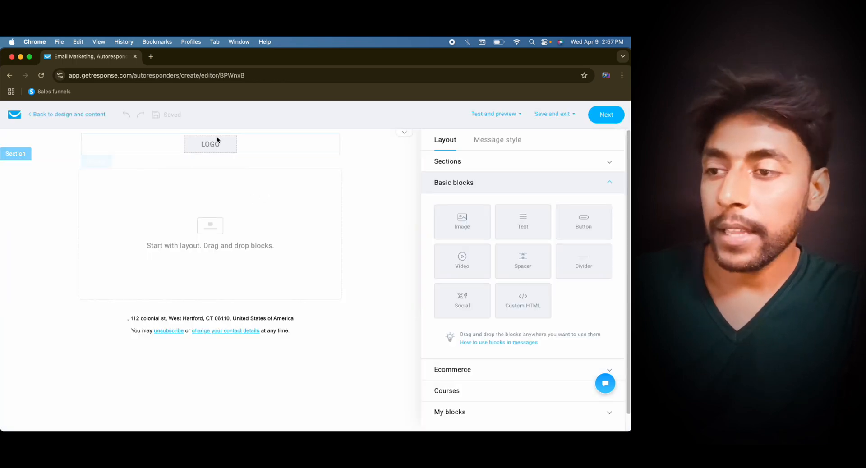
- Turn off the logo in the message header and select the empty content section
{"action": "left_click", "coordinate": [217, 141]}
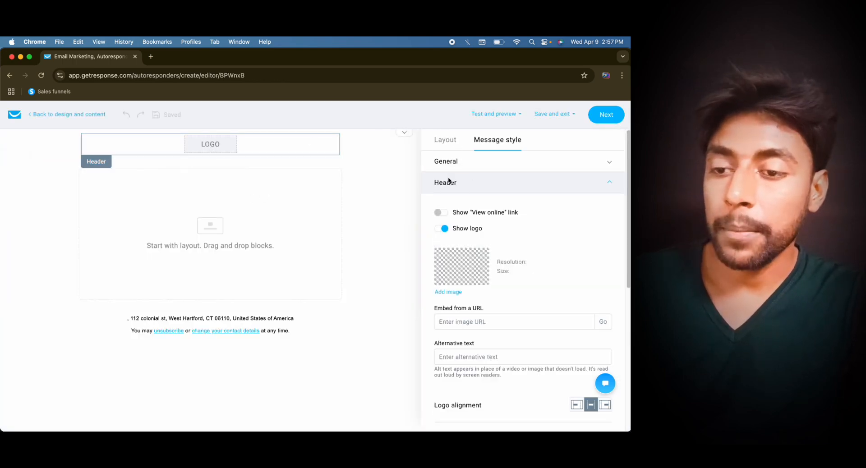
{"action": "left_click", "coordinate": [440, 228]}
{"action": "left_click", "coordinate": [302, 170]}
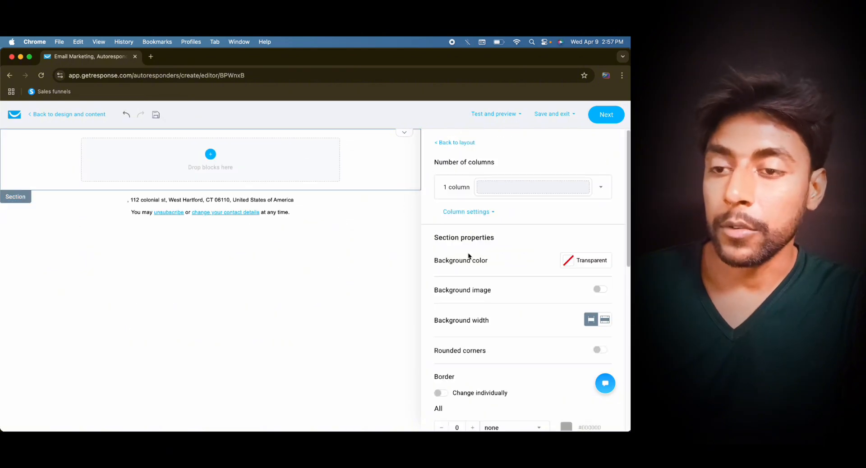
- Add a text block to the empty section and paste the copied email body into it
{"action": "left_click", "coordinate": [440, 143]}
{"action": "left_click_drag", "start_coordinate": [517, 218], "coordinate": [202, 152]}
{"action": "key", "text": "super+v"}
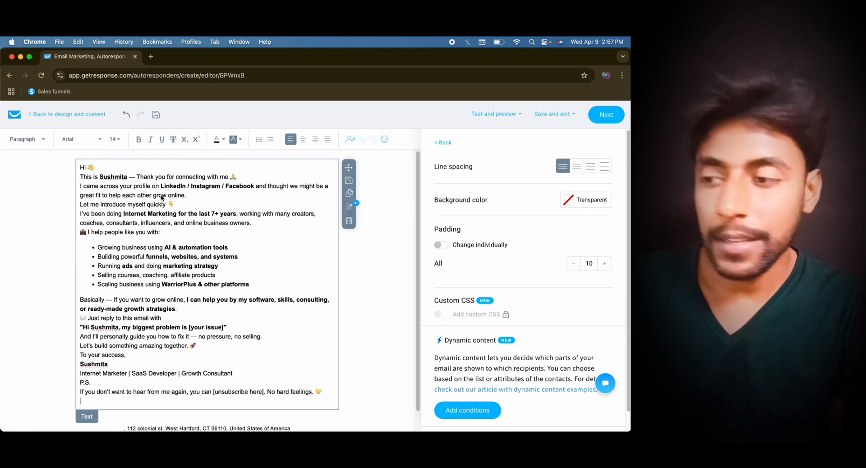
- Insert blank lines after the greeting, the thank-you line, the profile paragraph and the Internet Marketing introduction paragraph
{"action": "left_click", "coordinate": [115, 177]}
{"action": "key", "text": "Return"}
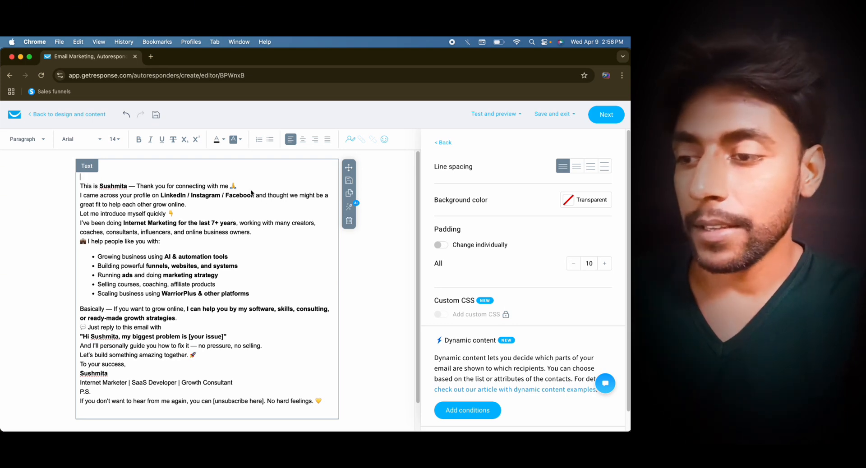
{"action": "key", "text": "Return"}
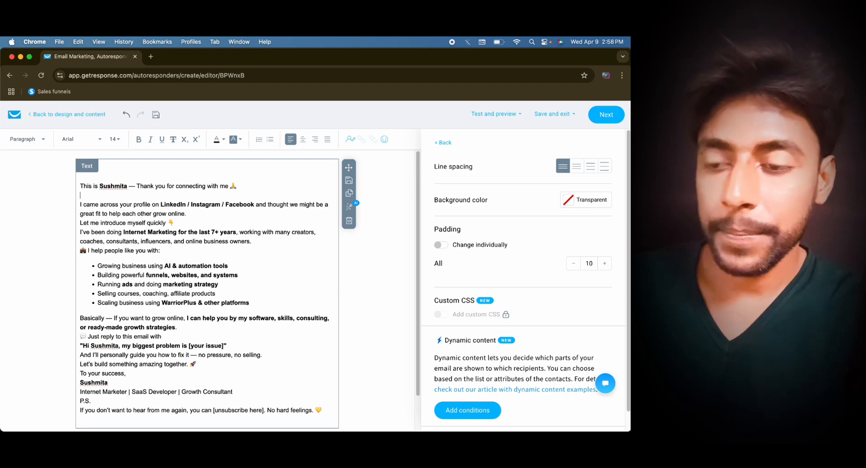
{"action": "left_click", "coordinate": [228, 216]}
{"action": "key", "text": "Return"}
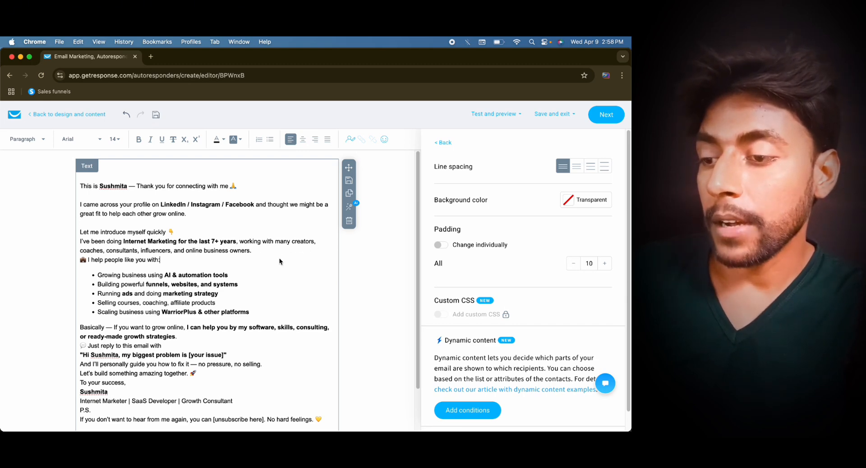
{"action": "left_click", "coordinate": [269, 252]}
{"action": "key", "text": "Return"}
- Delete "/ Instagram / Facebook" from the profile sentence, leaving only LinkedIn
{"action": "scroll", "coordinate": [232, 264], "scroll_direction": "down", "scroll_amount": 1}
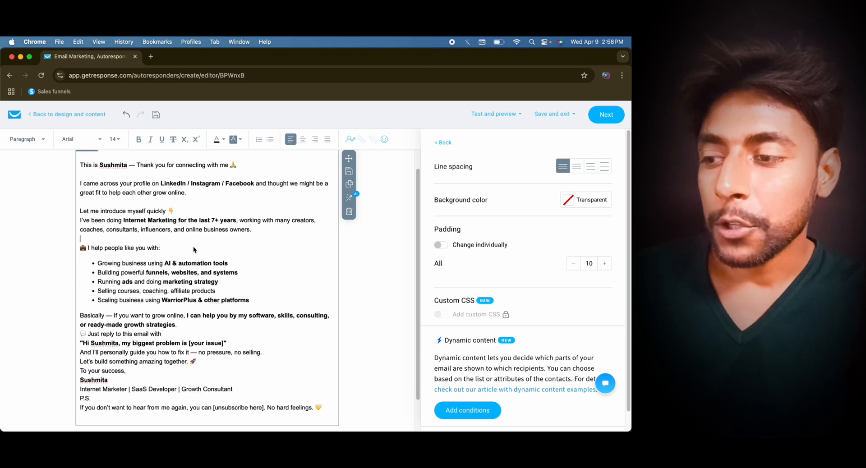
{"action": "scroll", "coordinate": [193, 246], "scroll_direction": "down", "scroll_amount": 1}
{"action": "scroll", "coordinate": [188, 228], "scroll_direction": "up", "scroll_amount": 2}
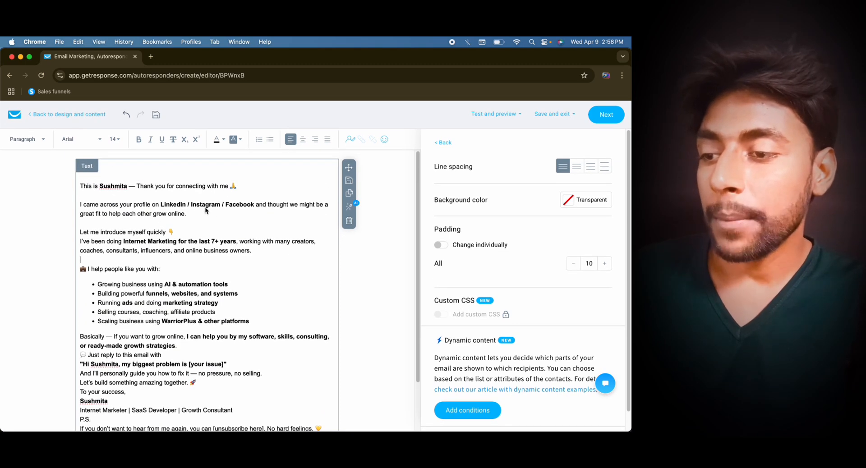
{"action": "left_click_drag", "start_coordinate": [252, 207], "coordinate": [189, 207]}
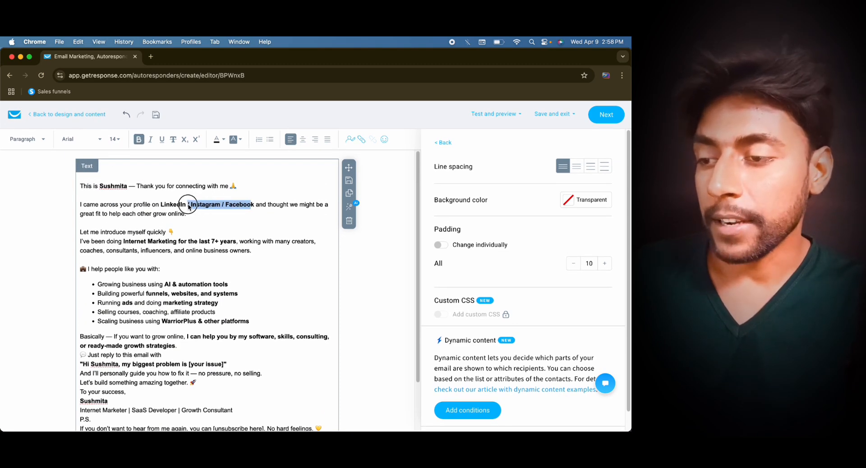
{"action": "key", "text": "BackSpace"}
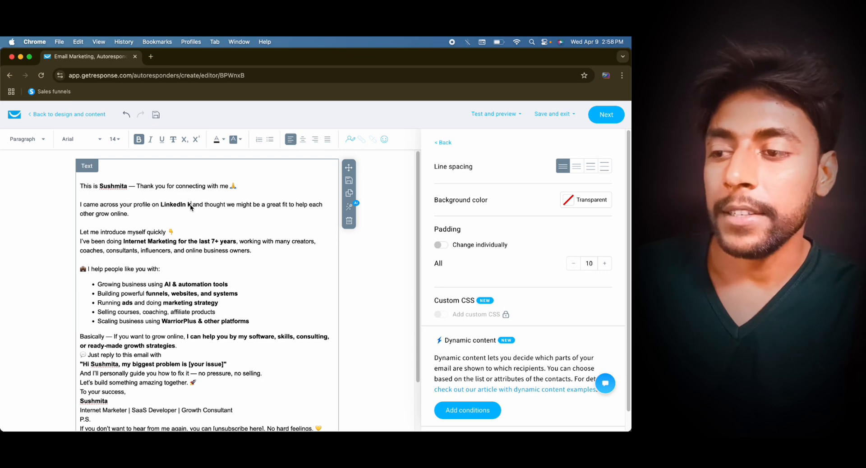
{"action": "key", "text": "BackSpace"}
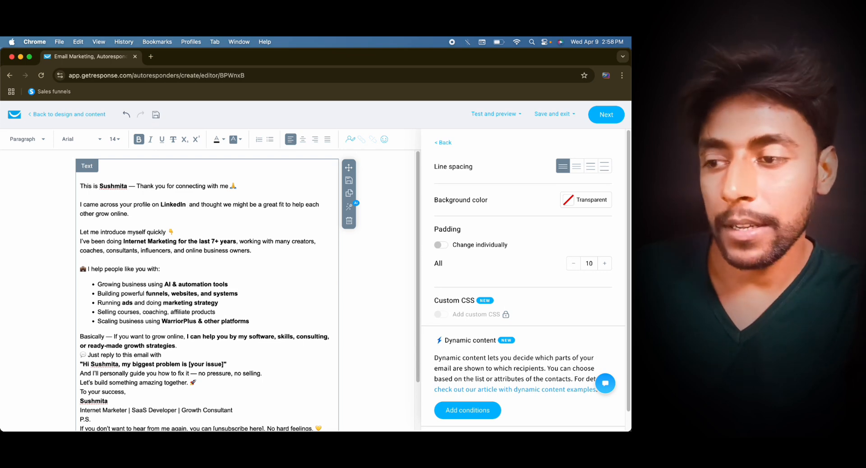
{"action": "key", "text": "BackSpace"}
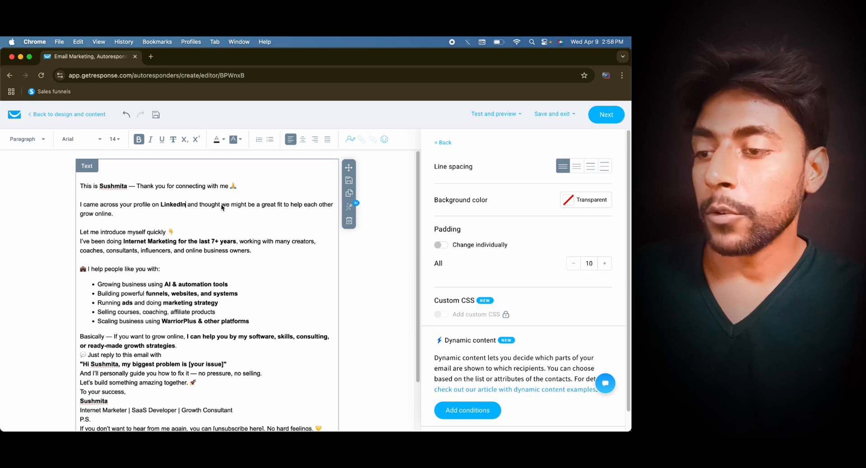
- Break the profile sentence after "and thought" and "to help", and the introduction sentence after "7+ years,"
{"action": "key", "text": "Return"}
{"action": "left_click", "coordinate": [160, 216]}
{"action": "key", "text": "Return"}
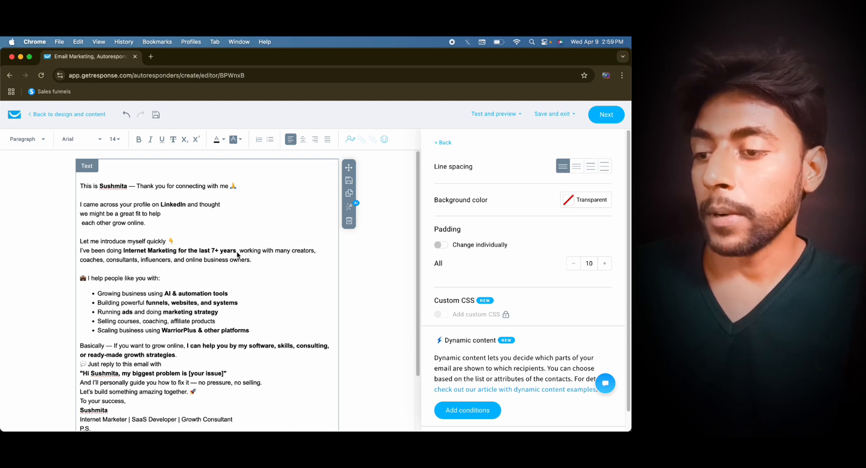
{"action": "key", "text": "Return"}
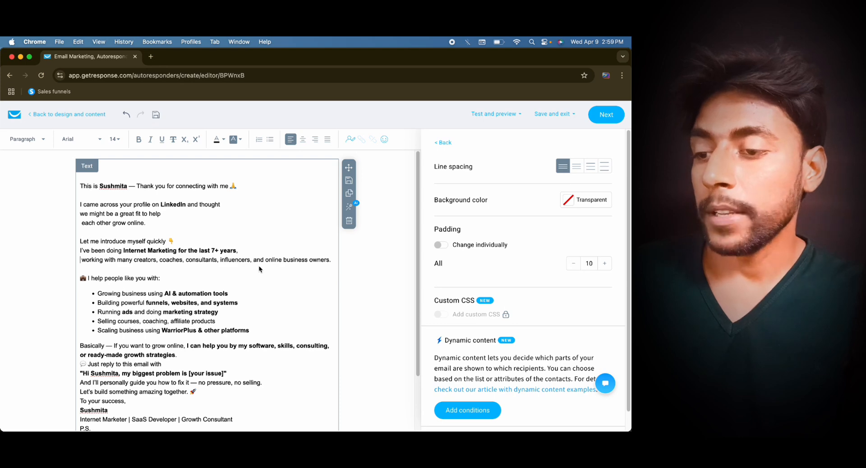
- Make the line "I help people like you with:" bold
{"action": "scroll", "coordinate": [285, 261], "scroll_direction": "down", "scroll_amount": 2}
{"action": "scroll", "coordinate": [284, 261], "scroll_direction": "down", "scroll_amount": 2}
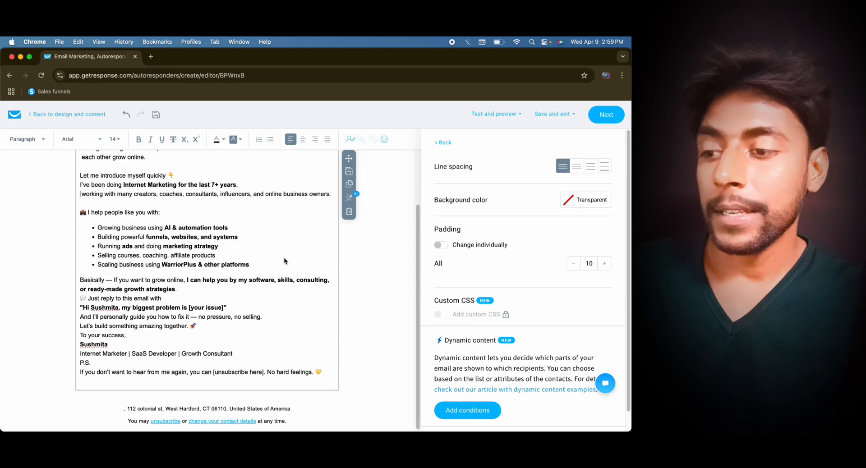
{"action": "triple_click", "coordinate": [158, 211]}
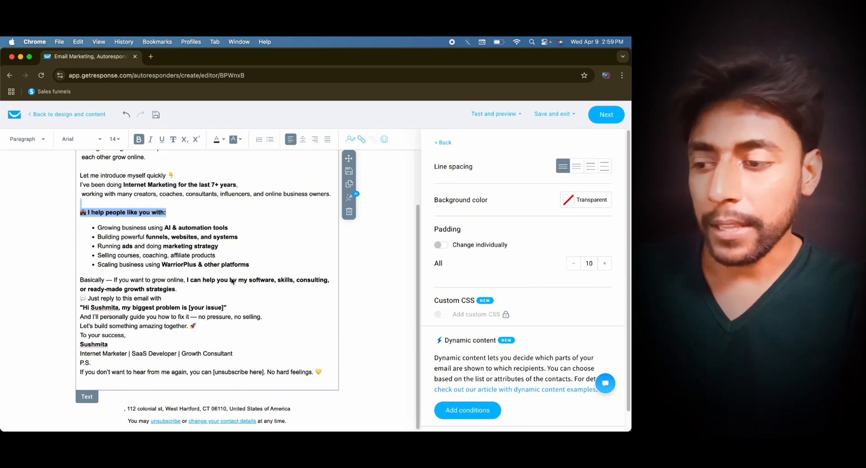
- Insert blank lines after "Just reply to this email with", the "no selling" sentence, "Let's build something amazing together." and the job-title line
{"action": "left_click", "coordinate": [186, 298]}
{"action": "key", "text": "Return"}
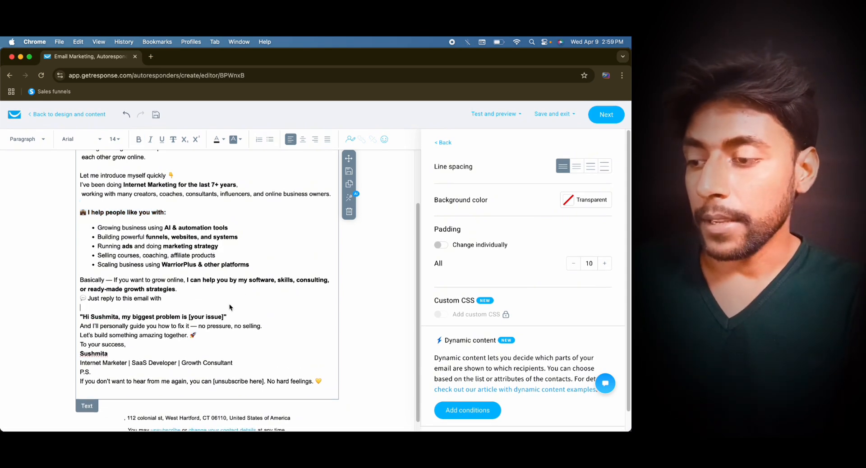
{"action": "left_click", "coordinate": [272, 326]}
{"action": "key", "text": "Return"}
{"action": "scroll", "coordinate": [212, 324], "scroll_direction": "down", "scroll_amount": 2}
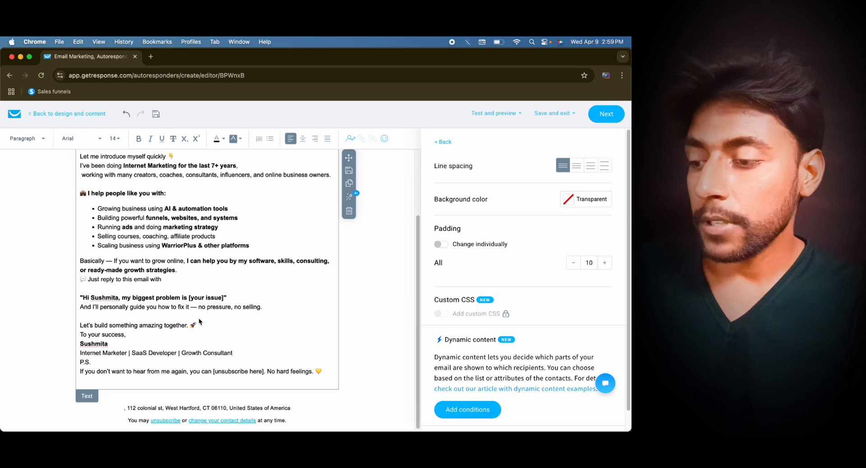
{"action": "left_click", "coordinate": [209, 327]}
{"action": "key", "text": "Return"}
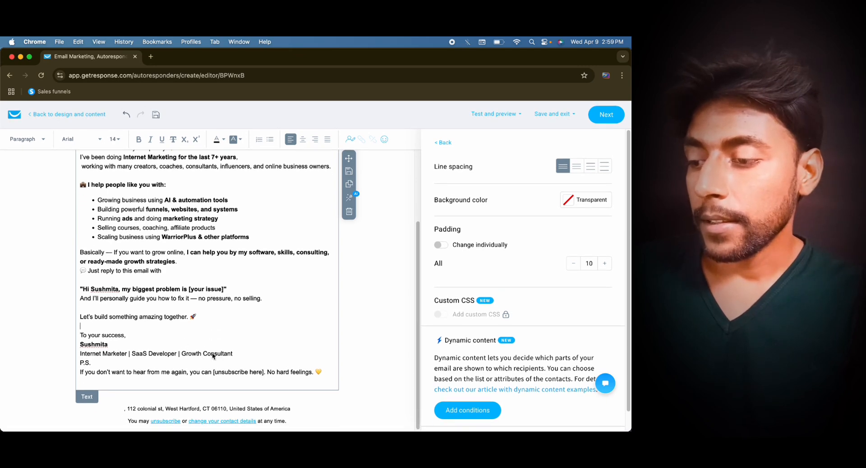
{"action": "left_click", "coordinate": [240, 354]}
{"action": "key", "text": "Return"}
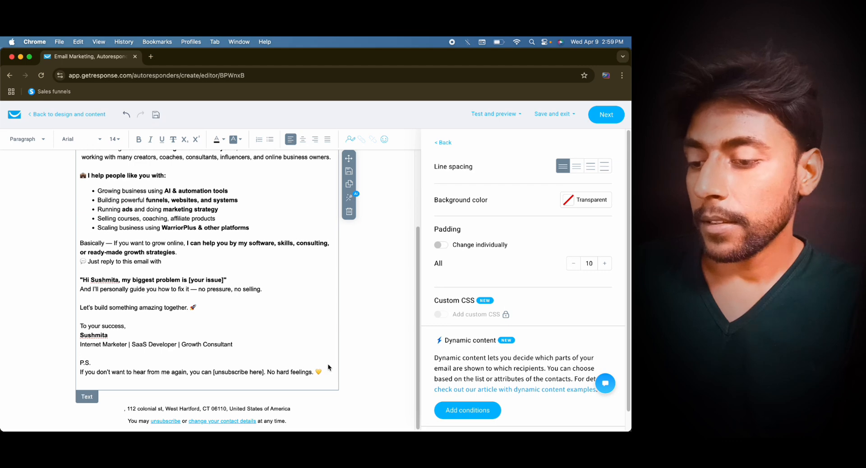
- Insert the email contact data field in the greeting line at the start of the message
{"action": "scroll", "coordinate": [242, 291], "scroll_direction": "up", "scroll_amount": 3}
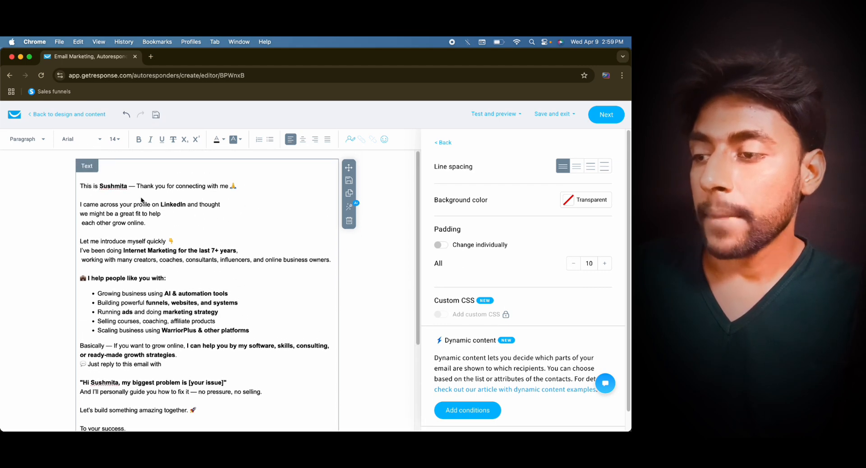
{"action": "left_click", "coordinate": [106, 188]}
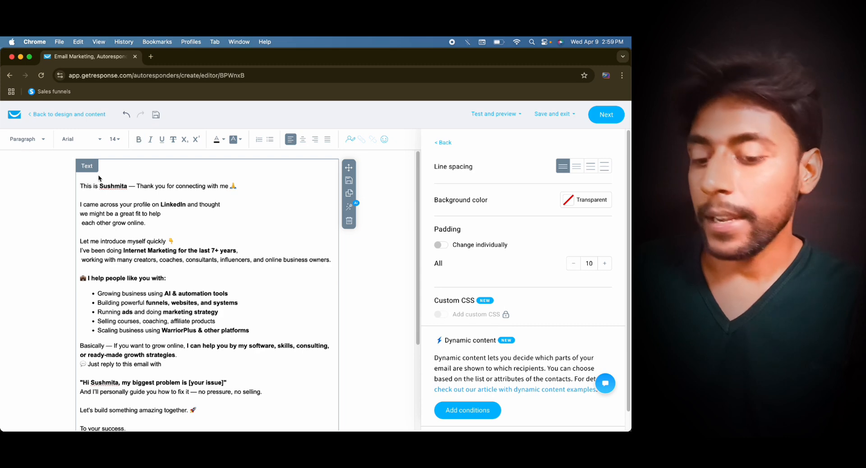
{"action": "key", "text": "Delete"}
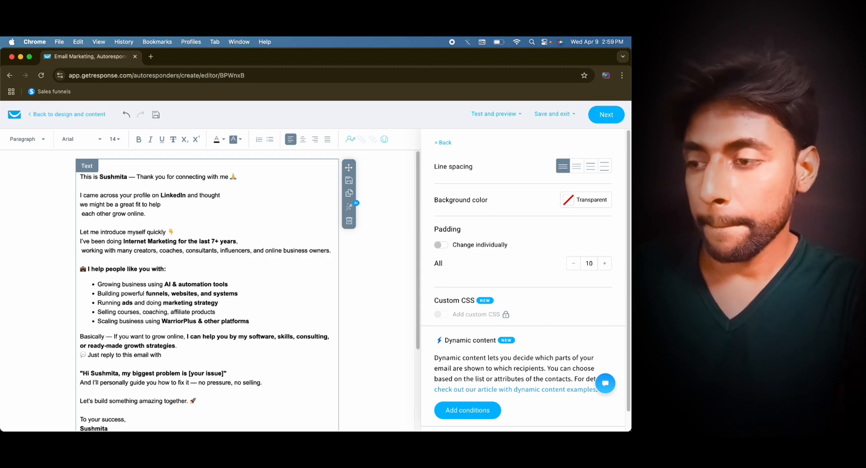
{"action": "key", "text": "Return"}
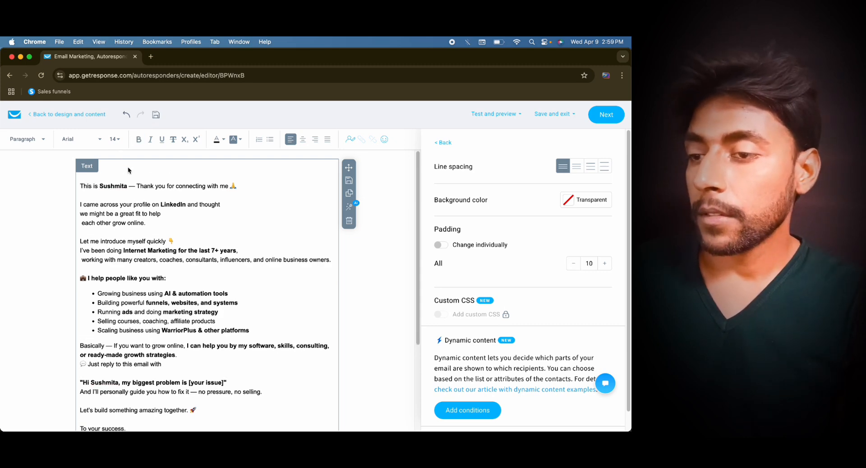
{"action": "left_click", "coordinate": [350, 140]}
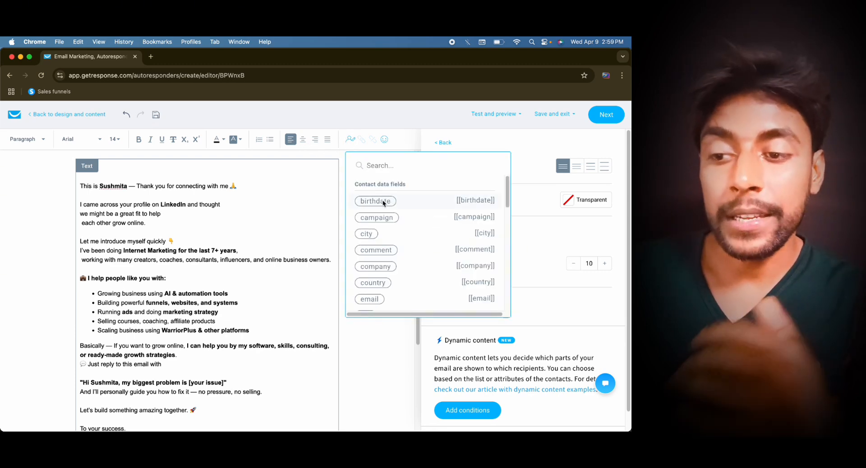
{"action": "scroll", "coordinate": [381, 233], "scroll_direction": "down", "scroll_amount": 3}
{"action": "left_click", "coordinate": [378, 232]}
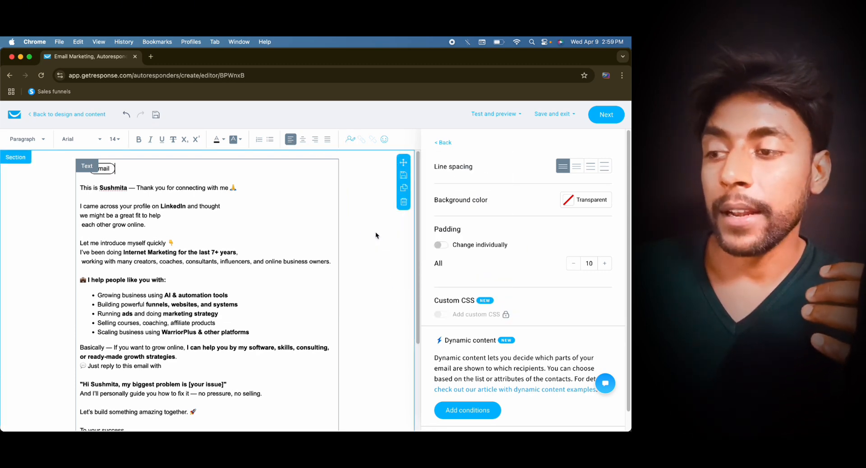
{"action": "left_click", "coordinate": [57, 211]}
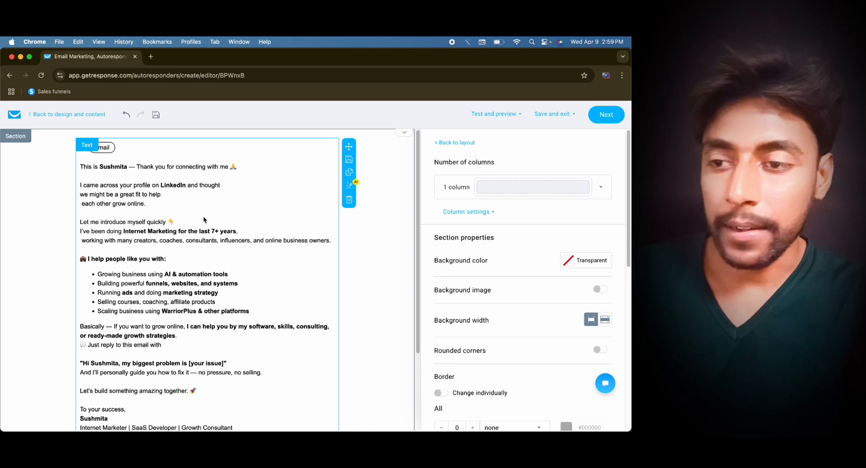
- Review the finished message and the autoresponder's send day and time, sender addresses, subject line, content and tracking settings
{"action": "scroll", "coordinate": [325, 217], "scroll_direction": "down", "scroll_amount": 3}
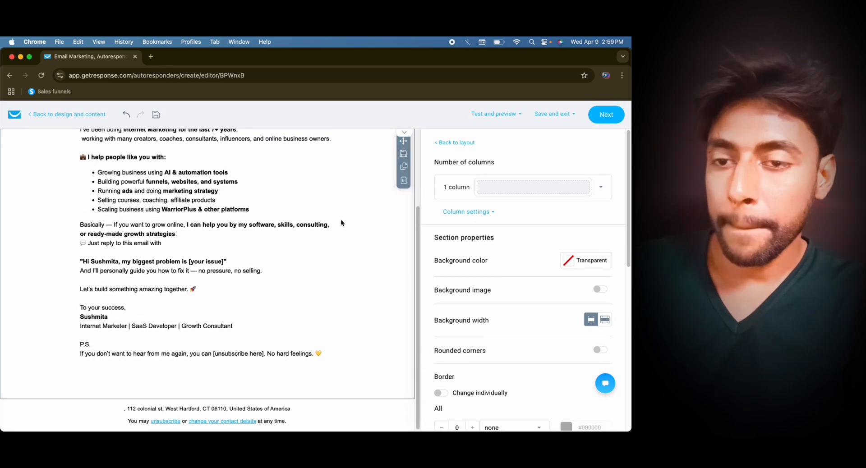
{"action": "scroll", "coordinate": [365, 164], "scroll_direction": "up", "scroll_amount": 3}
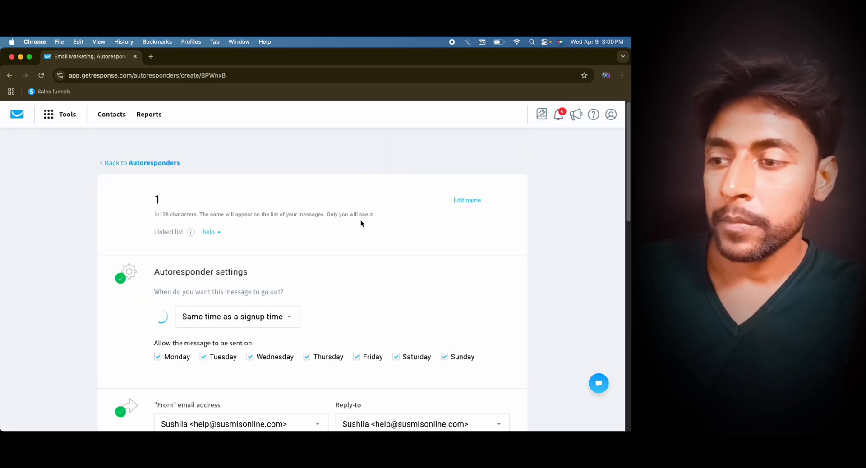
{"action": "scroll", "coordinate": [333, 220], "scroll_direction": "down", "scroll_amount": 2}
{"action": "scroll", "coordinate": [333, 219], "scroll_direction": "down", "scroll_amount": 3}
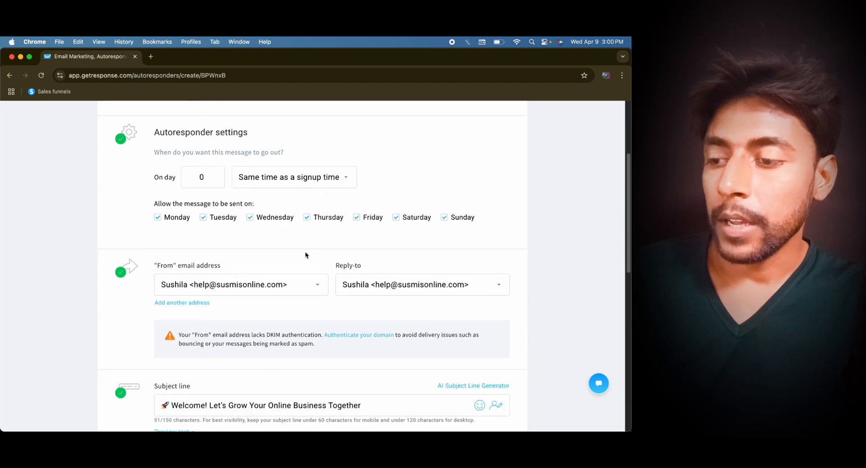
{"action": "scroll", "coordinate": [271, 189], "scroll_direction": "down", "scroll_amount": 3}
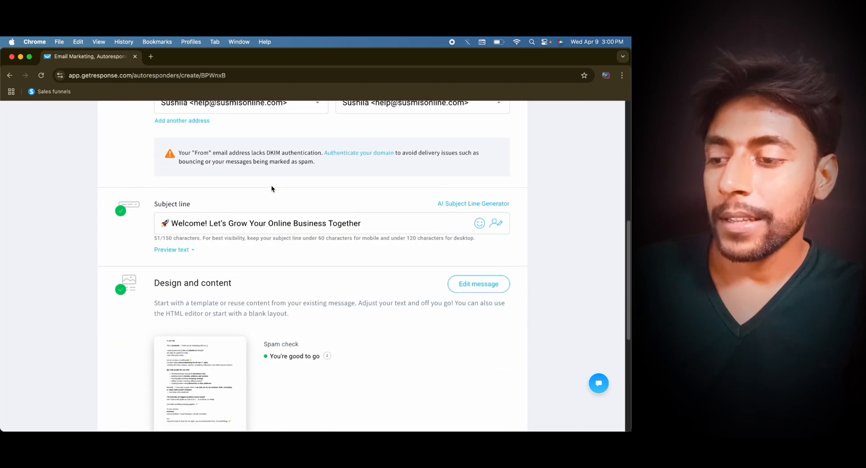
{"action": "scroll", "coordinate": [331, 251], "scroll_direction": "down", "scroll_amount": 3}
{"action": "scroll", "coordinate": [330, 251], "scroll_direction": "up", "scroll_amount": 10}
{"action": "scroll", "coordinate": [330, 251], "scroll_direction": "down", "scroll_amount": 2}
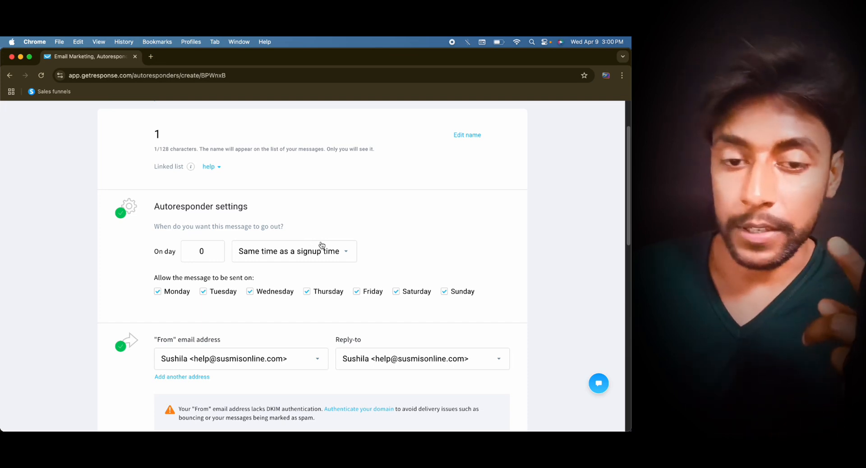
{"action": "scroll", "coordinate": [284, 253], "scroll_direction": "down", "scroll_amount": 1}
{"action": "scroll", "coordinate": [284, 255], "scroll_direction": "down", "scroll_amount": 1}
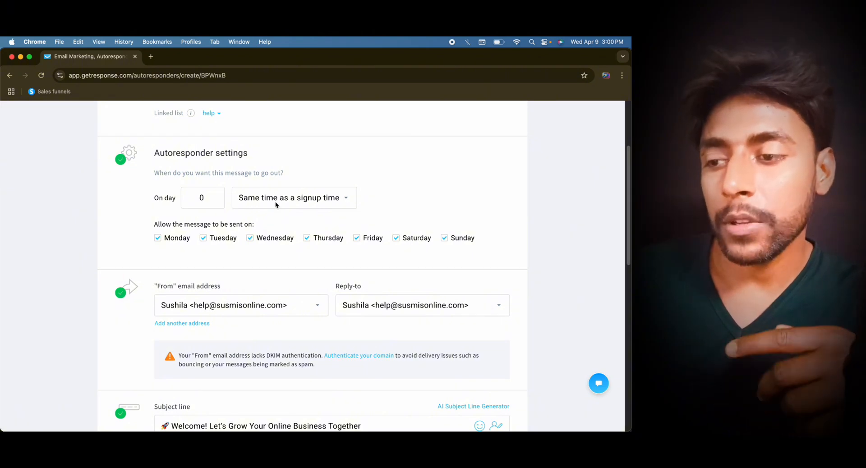
{"action": "scroll", "coordinate": [275, 201], "scroll_direction": "down", "scroll_amount": 10}
{"action": "scroll", "coordinate": [333, 270], "scroll_direction": "down", "scroll_amount": 5}
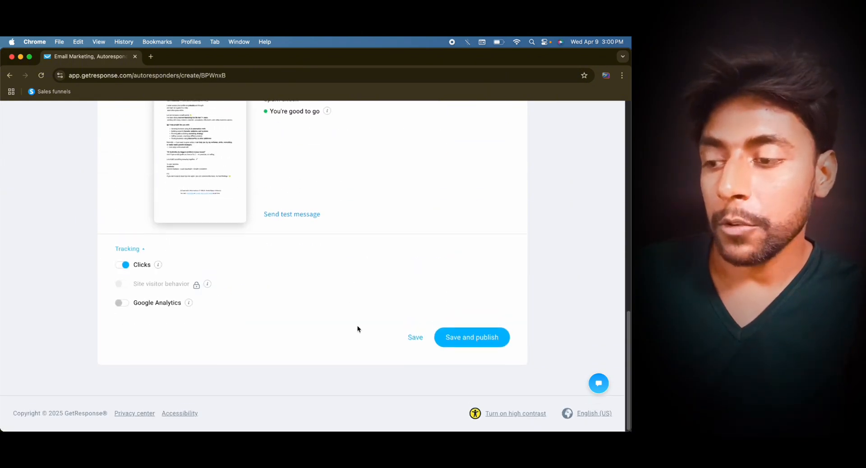
- Try to save and publish the autoresponder, dismissing the experience survey
{"action": "left_click", "coordinate": [450, 337]}
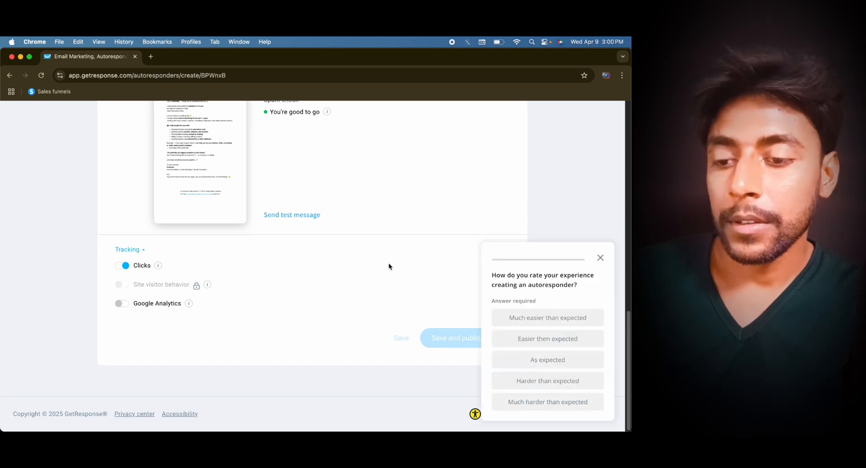
{"action": "left_click", "coordinate": [601, 257]}
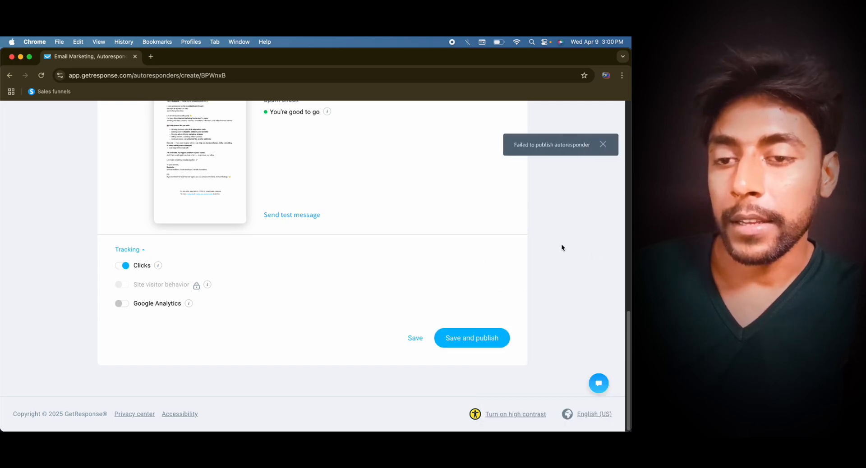
{"action": "scroll", "coordinate": [525, 236], "scroll_direction": "up", "scroll_amount": 15}
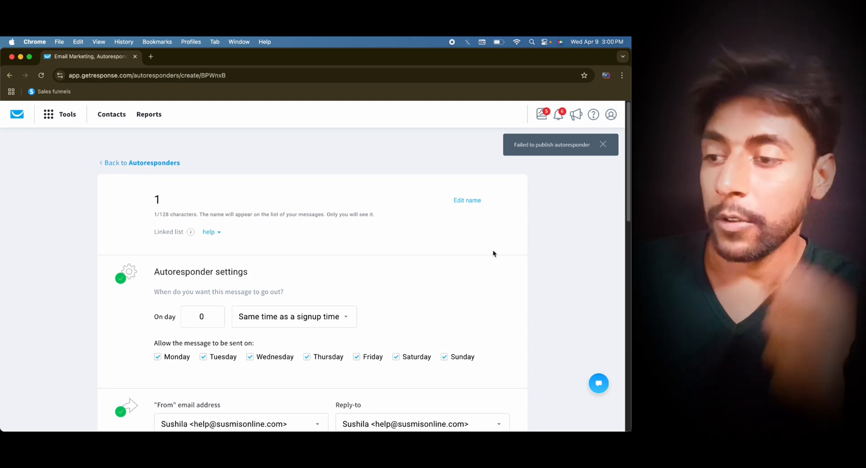
- Save the autoresponder without publishing it and return to the list of autoresponders
{"action": "scroll", "coordinate": [422, 265], "scroll_direction": "down", "scroll_amount": 15}
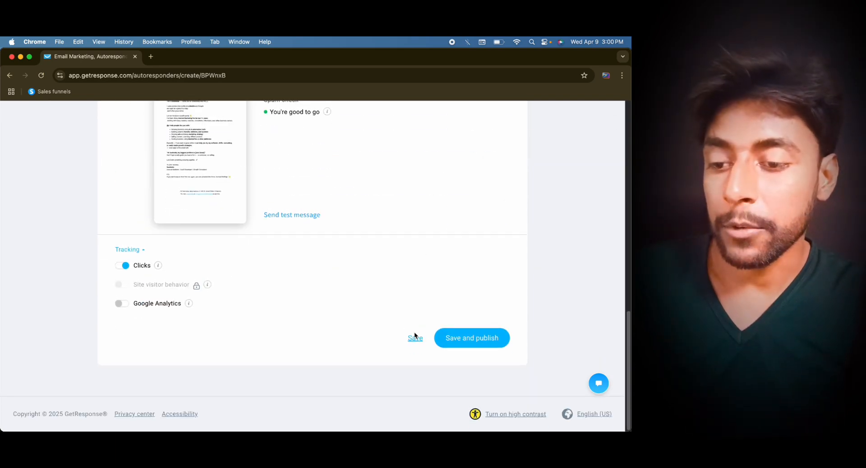
{"action": "left_click", "coordinate": [414, 335]}
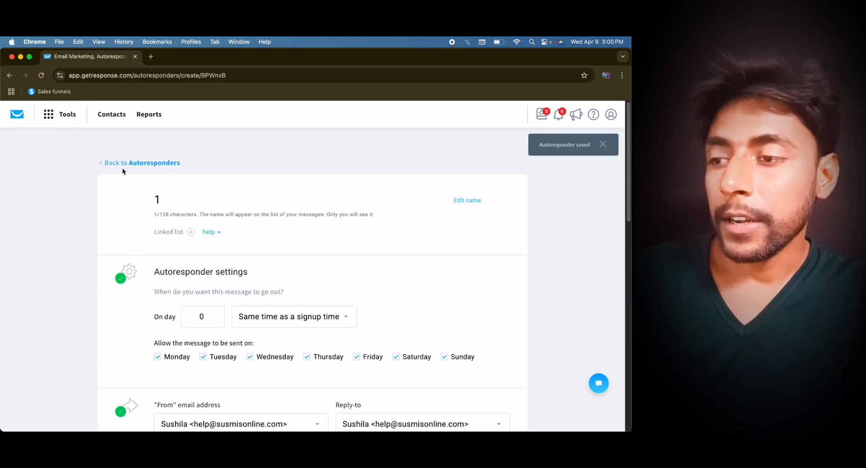
{"action": "left_click", "coordinate": [118, 163]}
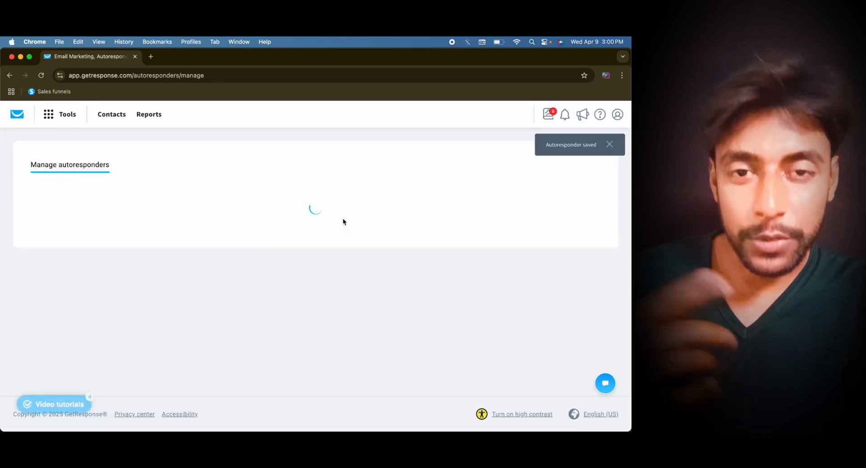
- Switch to the ChatGPT welcome email chat and send the request "Well done can you make second day?"
{"action": "key", "text": "ctrl+Up"}
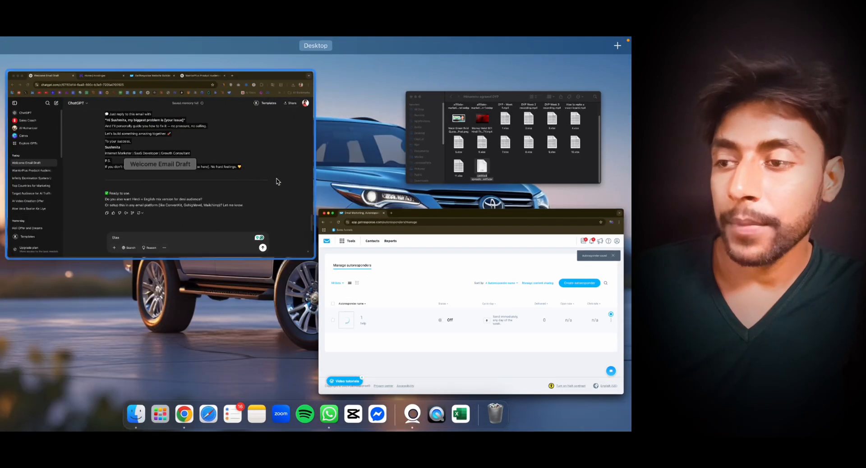
{"action": "left_click", "coordinate": [276, 181]}
{"action": "left_click", "coordinate": [319, 389]}
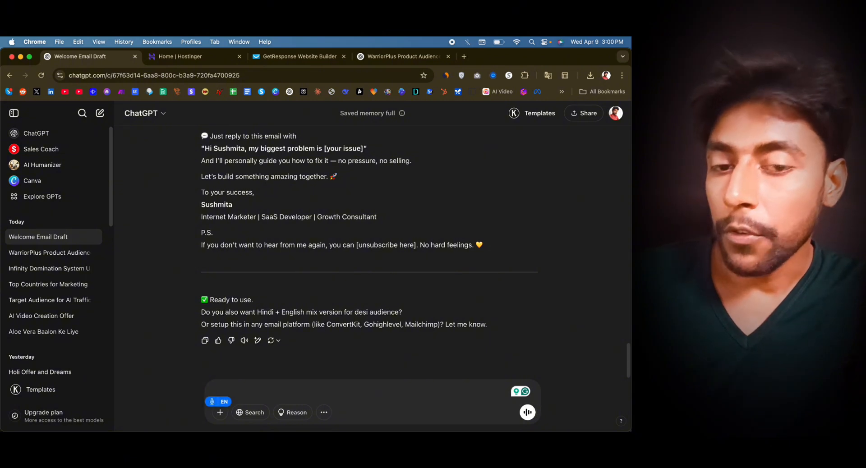
{"action": "type", "text": "Well done, can you?"}
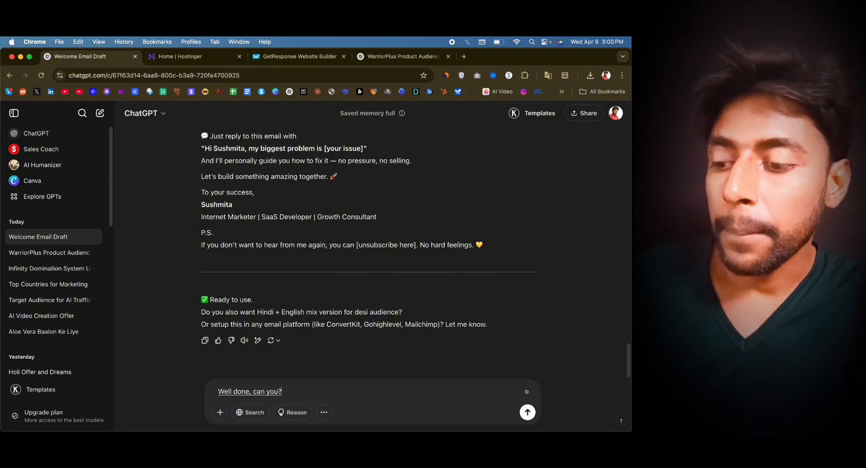
{"action": "type", "text": " make second day"}
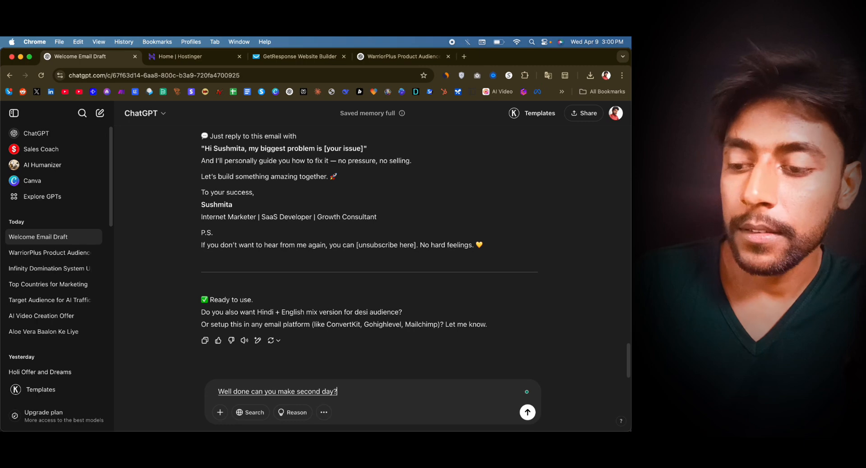
{"action": "key", "text": "Return"}
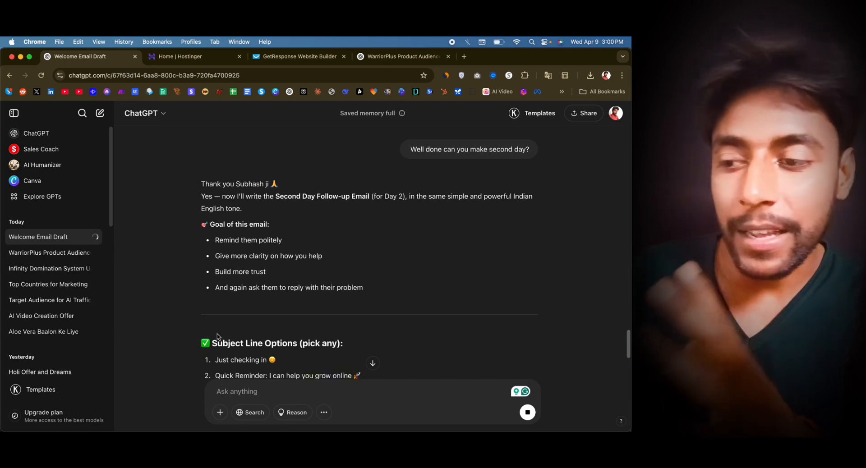
- Read through the second-day follow-up email, including its subject line options, body and closing lines
{"action": "scroll", "coordinate": [214, 334], "scroll_direction": "down", "scroll_amount": 3}
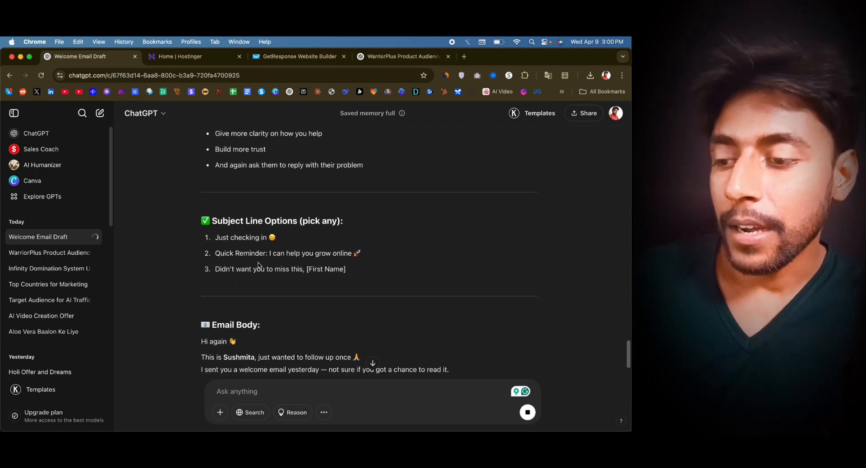
{"action": "scroll", "coordinate": [259, 265], "scroll_direction": "down", "scroll_amount": 2}
{"action": "scroll", "coordinate": [316, 268], "scroll_direction": "down", "scroll_amount": 2}
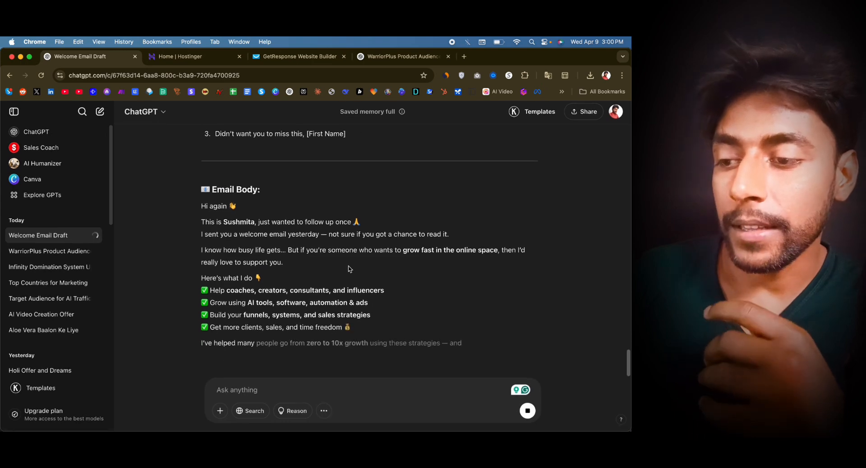
{"action": "scroll", "coordinate": [348, 270], "scroll_direction": "down", "scroll_amount": 2}
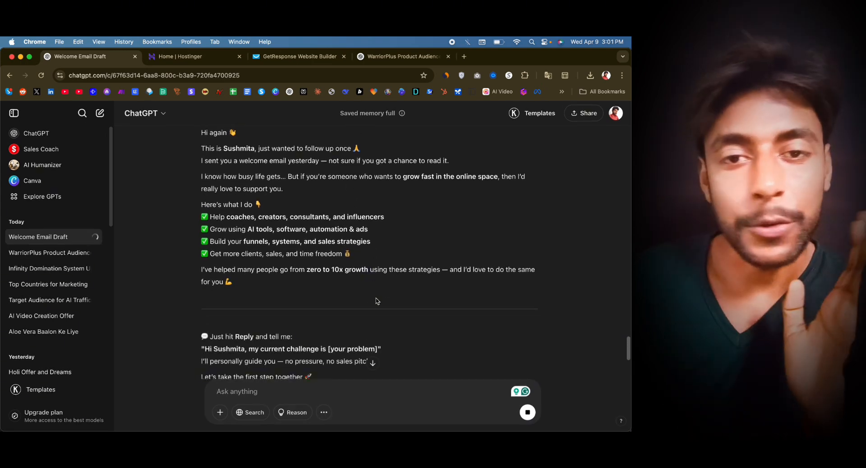
{"action": "scroll", "coordinate": [409, 273], "scroll_direction": "down", "scroll_amount": 5}
{"action": "scroll", "coordinate": [409, 272], "scroll_direction": "up", "scroll_amount": 1}
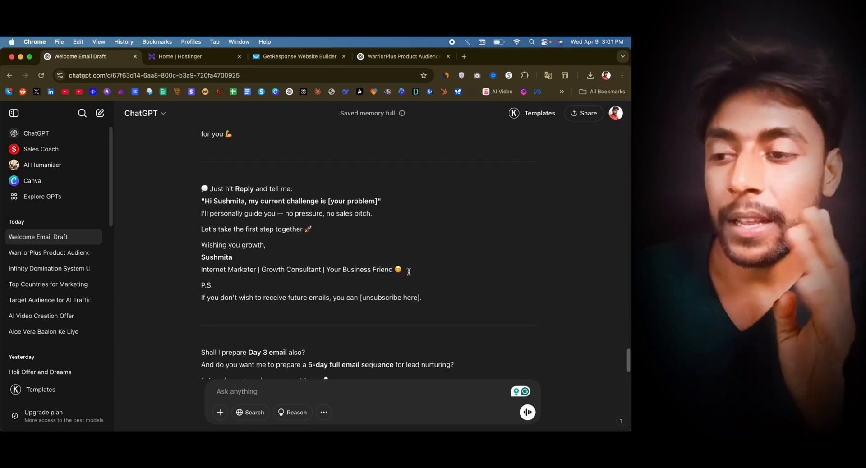
{"action": "scroll", "coordinate": [408, 272], "scroll_direction": "up", "scroll_amount": 1}
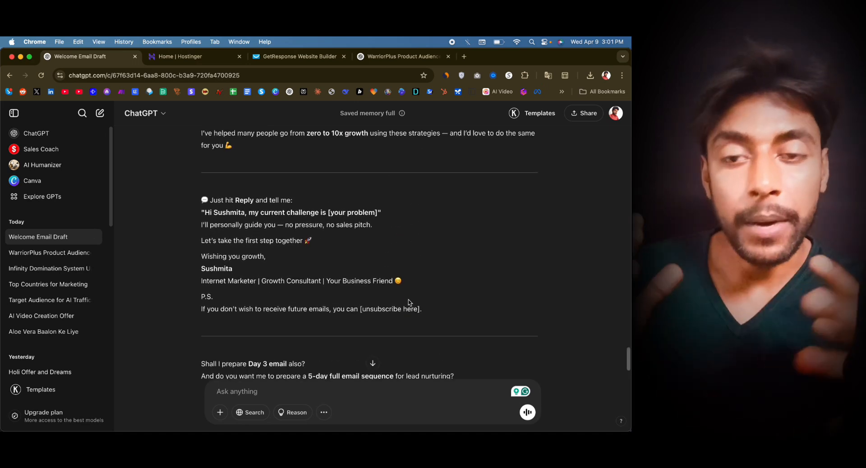
- Reply "3" to ChatGPT to get the Day 3 email and read through the generated draft
{"action": "scroll", "coordinate": [408, 301], "scroll_direction": "down", "scroll_amount": 2}
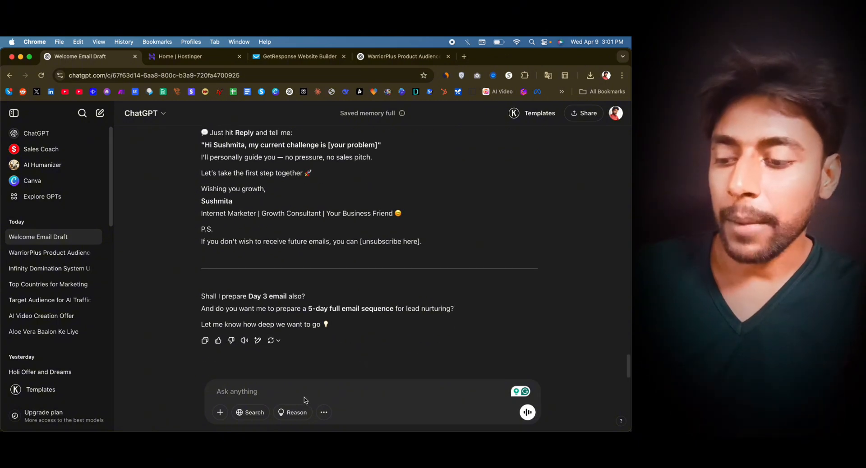
{"action": "key", "text": "Return"}
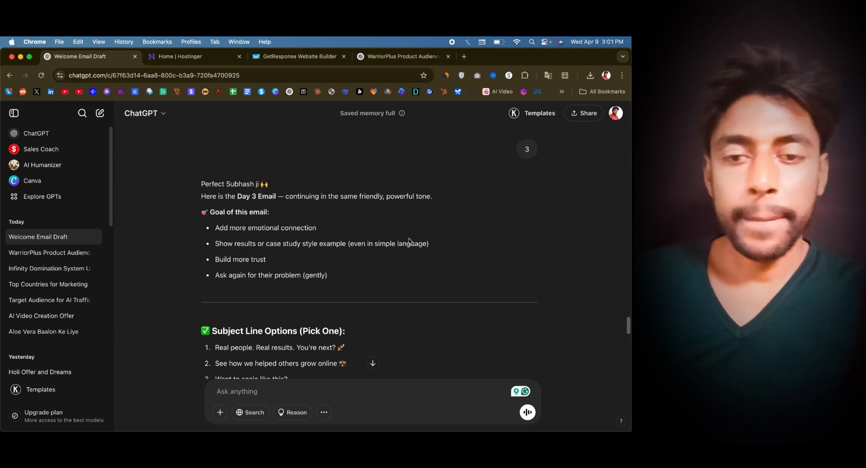
{"action": "scroll", "coordinate": [410, 242], "scroll_direction": "down", "scroll_amount": 4}
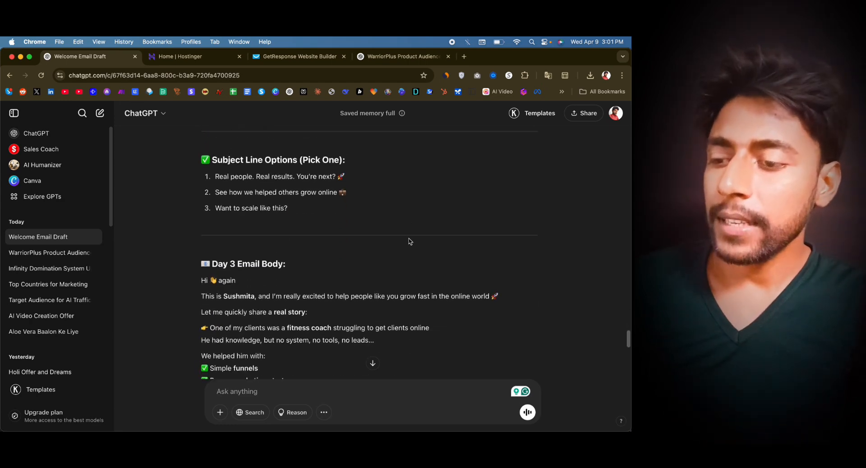
{"action": "scroll", "coordinate": [463, 288], "scroll_direction": "down", "scroll_amount": 12}
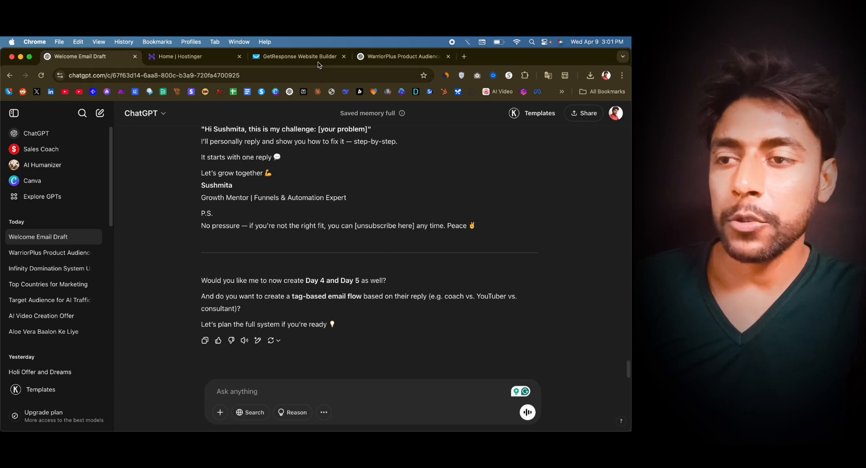
- Switch back to the GetResponse window with the list of autoresponders
{"action": "key", "text": "ctrl+Up"}
{"action": "left_click", "coordinate": [231, 170]}
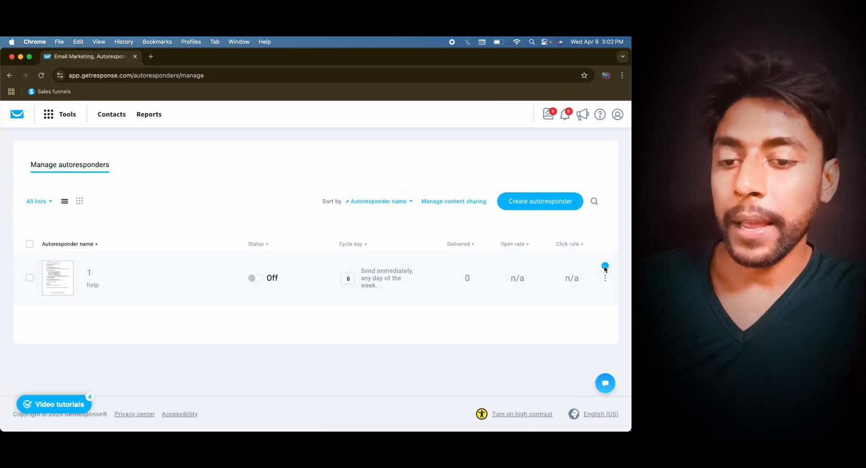
- Duplicate autoresponder 1 and name the copy "2"
{"action": "left_click", "coordinate": [528, 200]}
{"action": "left_click", "coordinate": [606, 278]}
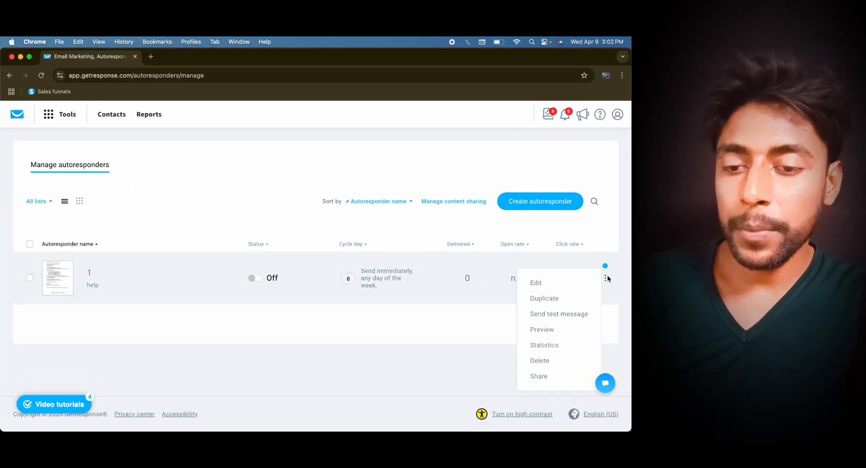
{"action": "left_click", "coordinate": [564, 295]}
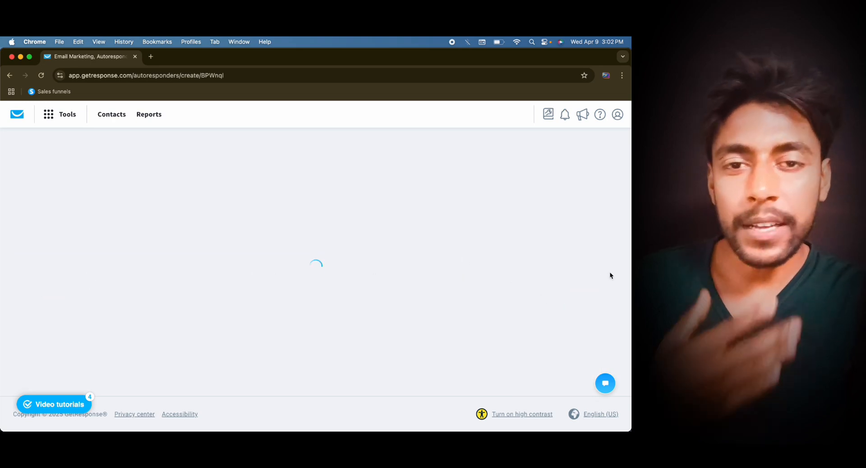
{"action": "scroll", "coordinate": [477, 283], "scroll_direction": "down", "scroll_amount": 2}
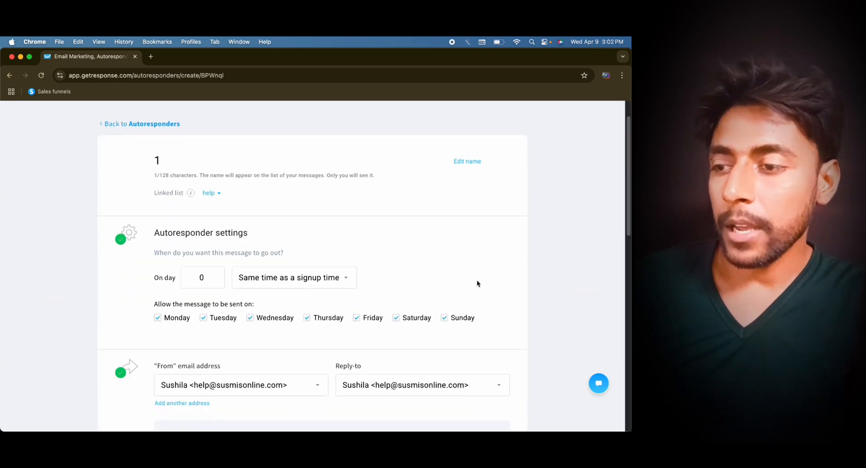
{"action": "double_click", "coordinate": [157, 163]}
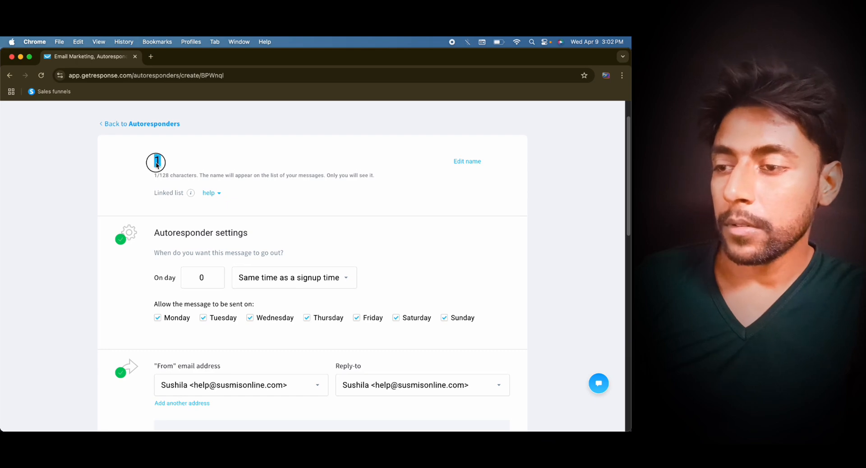
{"action": "type", "text": "2"}
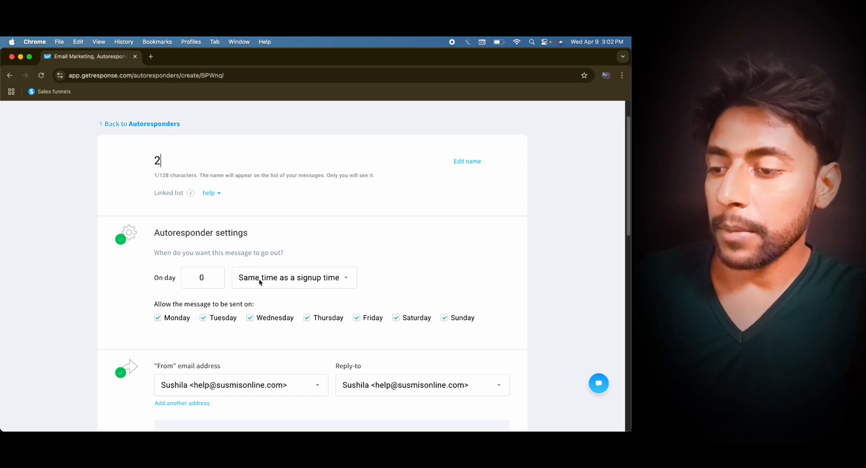
- Switch to the ChatGPT welcome email chat and copy the Day 2 subject line "Quick Reminder: I can help you grow online 🚀"
{"action": "scroll", "coordinate": [259, 278], "scroll_direction": "down", "scroll_amount": 10}
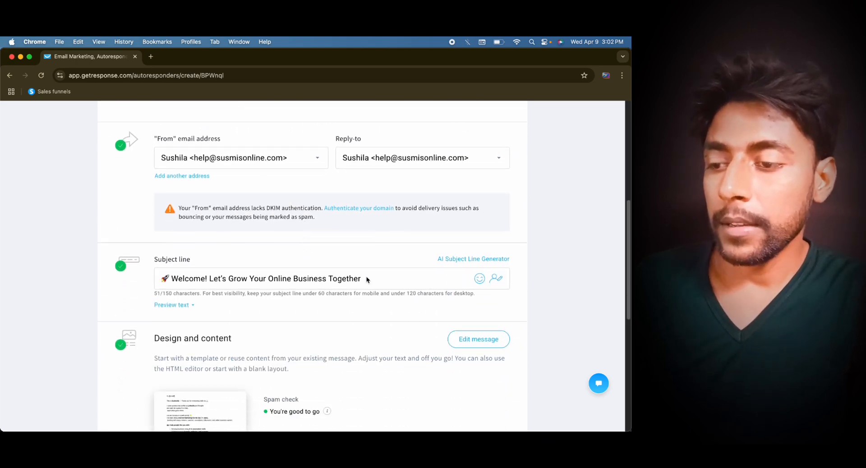
{"action": "key", "text": "ctrl+Up"}
{"action": "left_click", "coordinate": [255, 152]}
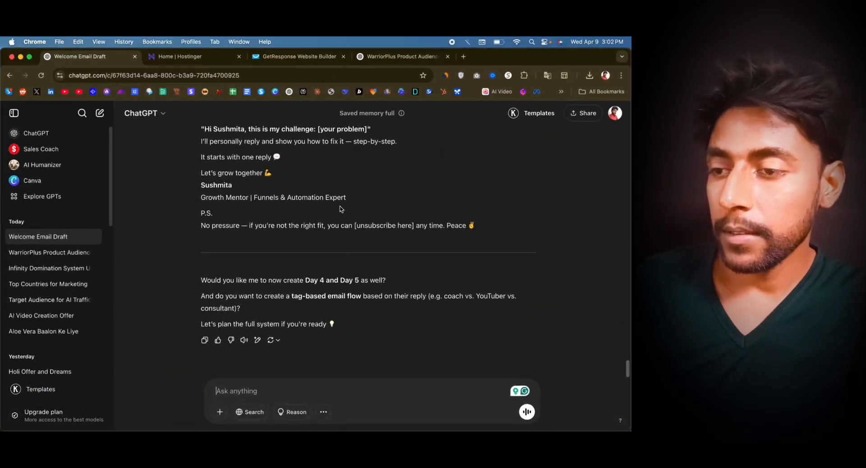
{"action": "scroll", "coordinate": [341, 208], "scroll_direction": "up", "scroll_amount": 10}
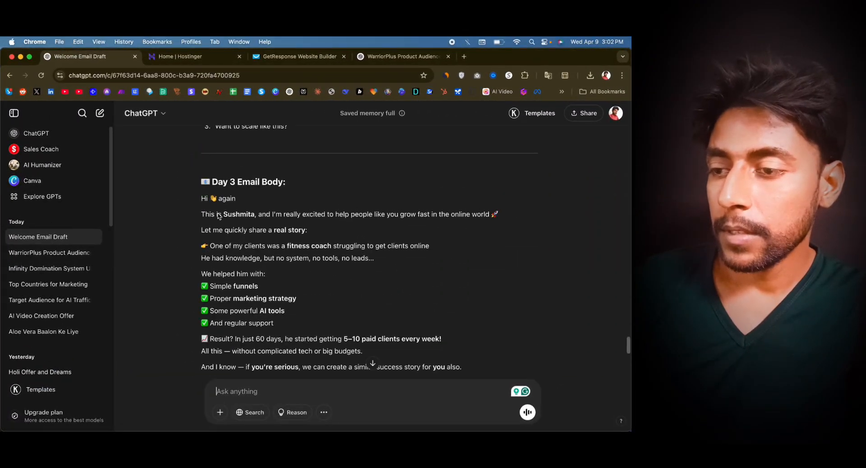
{"action": "scroll", "coordinate": [218, 216], "scroll_direction": "up", "scroll_amount": 10}
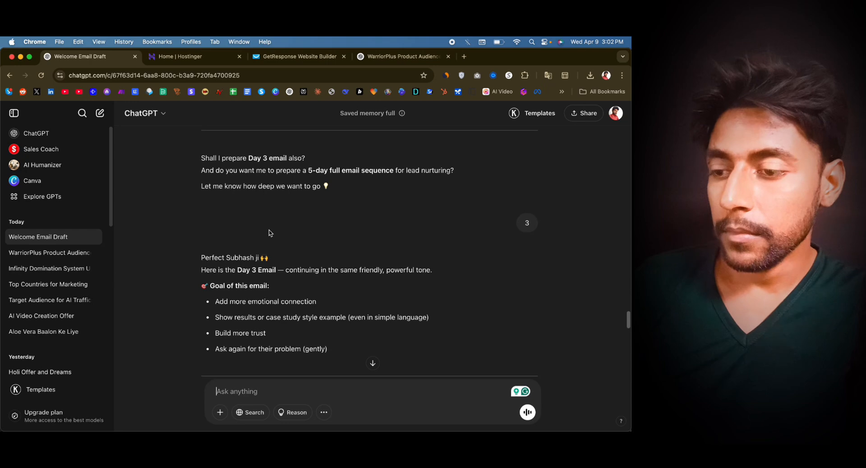
{"action": "scroll", "coordinate": [269, 232], "scroll_direction": "up", "scroll_amount": 10}
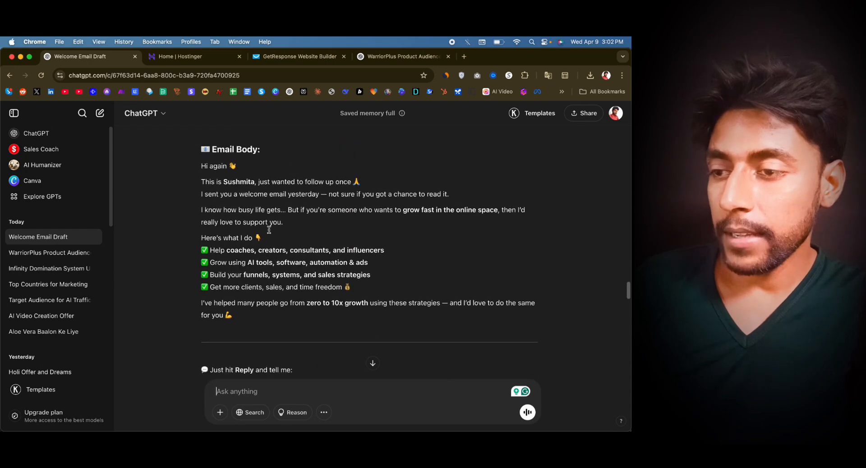
{"action": "scroll", "coordinate": [269, 230], "scroll_direction": "up", "scroll_amount": 6}
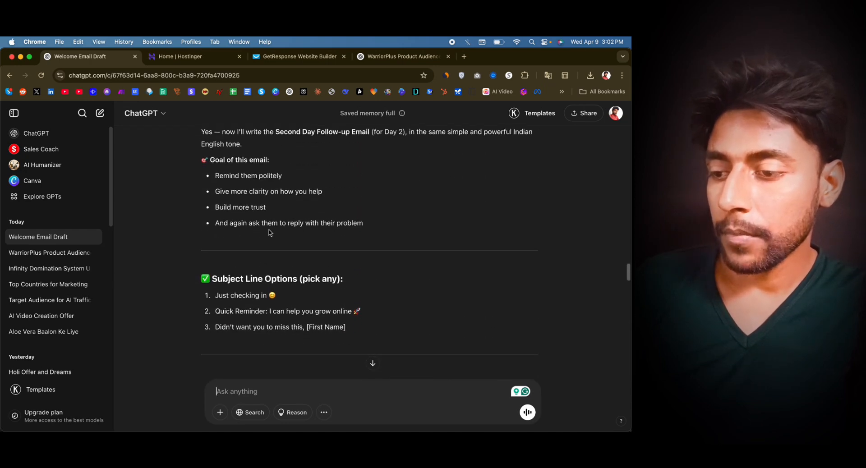
{"action": "scroll", "coordinate": [228, 236], "scroll_direction": "down", "scroll_amount": 3}
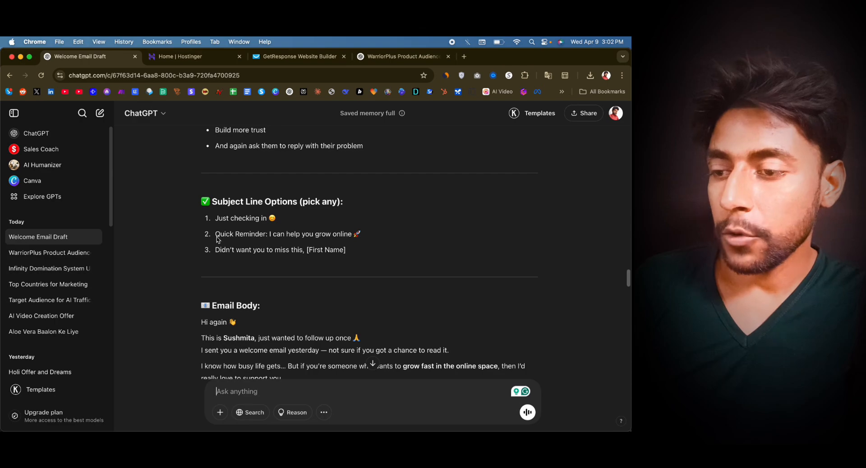
{"action": "left_click_drag", "start_coordinate": [214, 237], "coordinate": [378, 237]}
{"action": "key", "text": "super+c"}
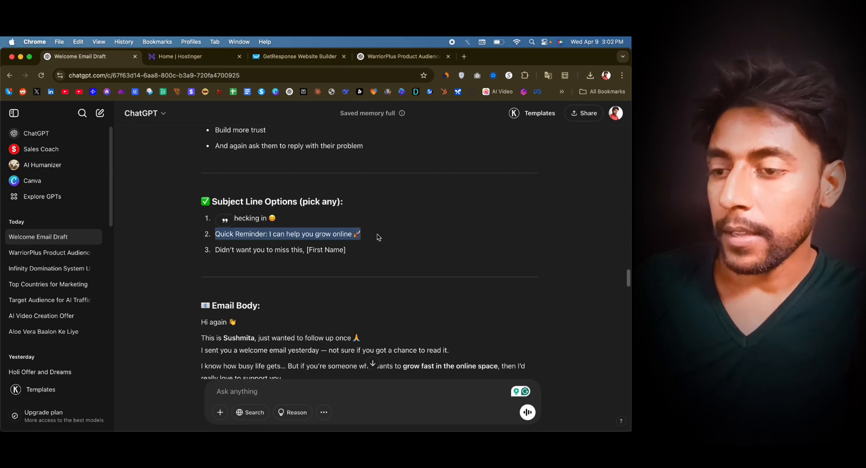
- Switch back to GetResponse and replace the subject line with "Quick Reminder: I can help you grow online 🚀"
{"action": "key", "text": "ctrl+Up"}
{"action": "left_click", "coordinate": [229, 158]}
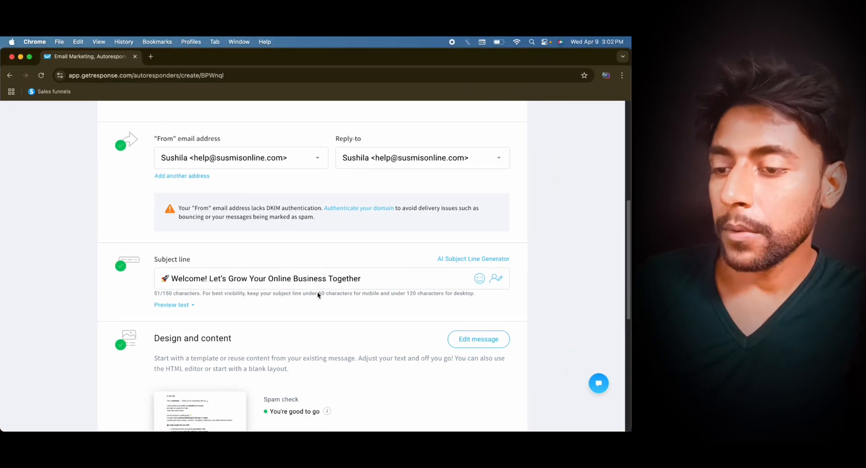
{"action": "triple_click", "coordinate": [371, 285]}
{"action": "key", "text": "super+v"}
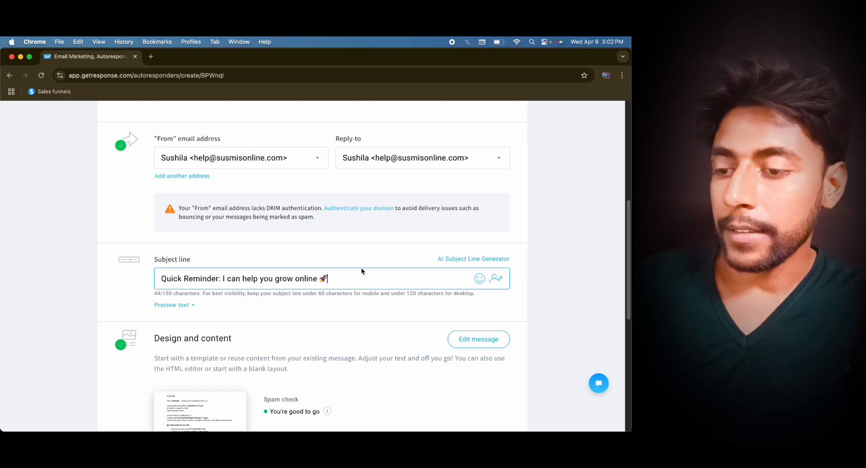
- Open the message design for editing, and copy the Day 2 email body from ChatGPT, from "Hi again" through the unsubscribe line
{"action": "scroll", "coordinate": [363, 271], "scroll_direction": "down", "scroll_amount": 4}
{"action": "left_click", "coordinate": [203, 194]}
{"action": "key", "text": "ctrl+Up"}
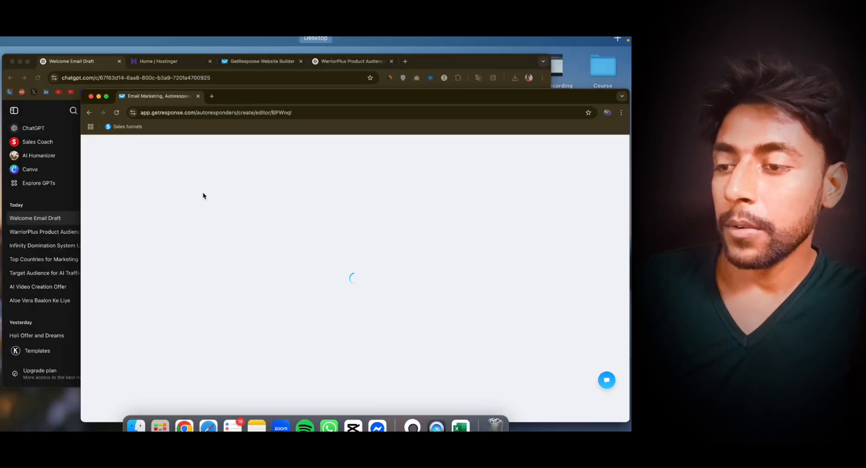
{"action": "left_click", "coordinate": [247, 196]}
{"action": "scroll", "coordinate": [217, 183], "scroll_direction": "down", "scroll_amount": 5}
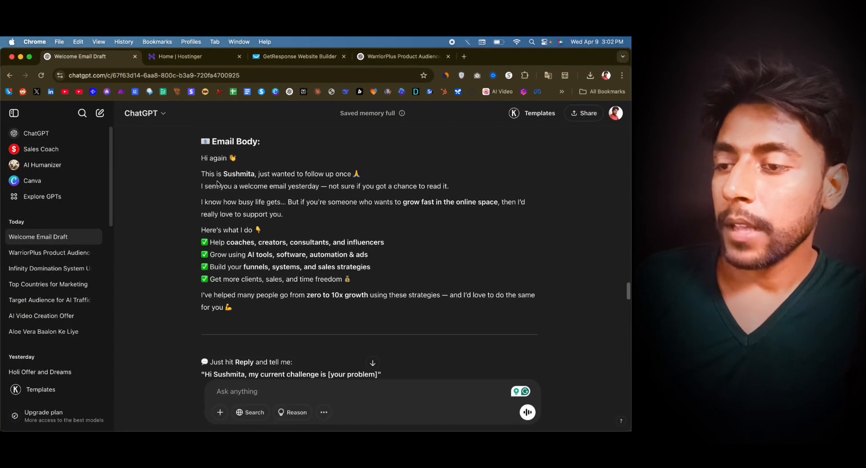
{"action": "left_click_drag", "start_coordinate": [201, 163], "coordinate": [329, 306]}
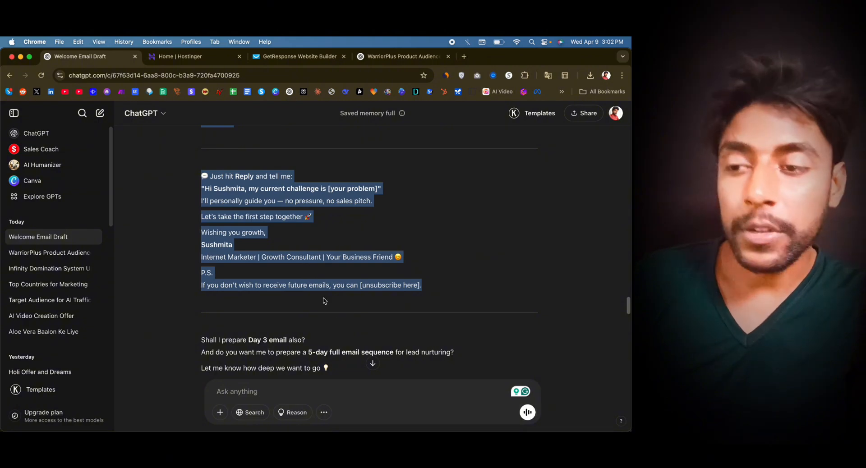
- In the GetResponse editor, replace all the welcome text below the personalised greeting with the copied Day 2 email body
{"action": "key", "text": "ctrl+Up"}
{"action": "left_click", "coordinate": [242, 191]}
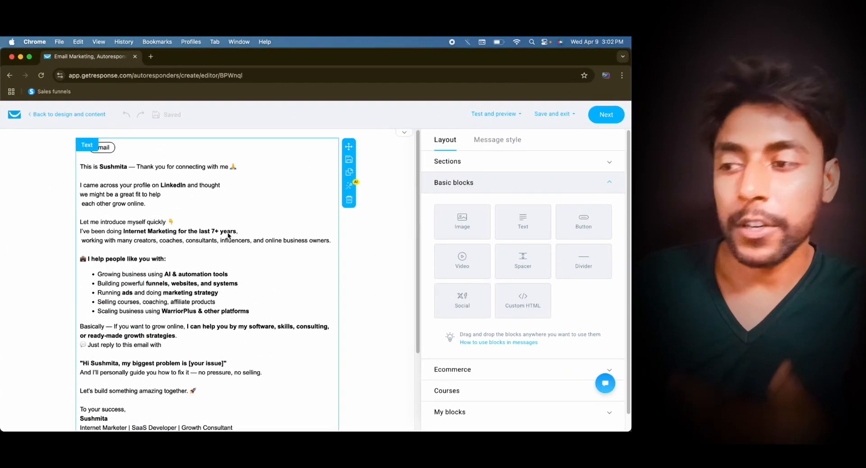
{"action": "left_click", "coordinate": [164, 215]}
{"action": "left_click", "coordinate": [81, 188]}
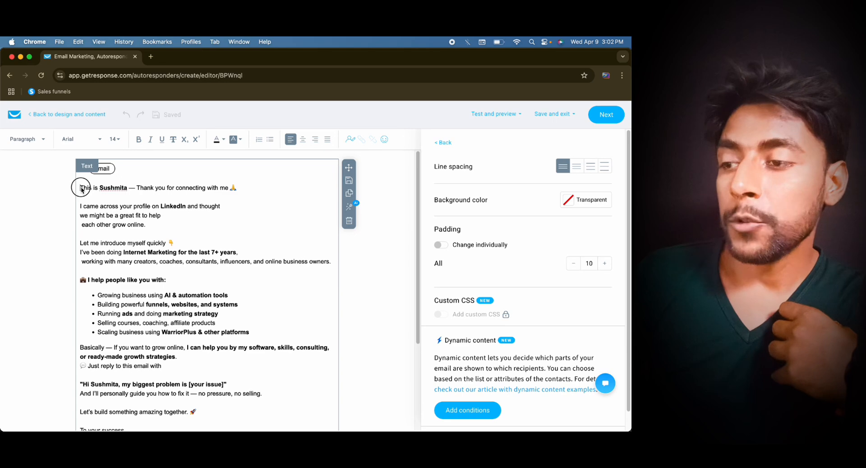
{"action": "left_click_drag", "start_coordinate": [81, 189], "coordinate": [269, 372]}
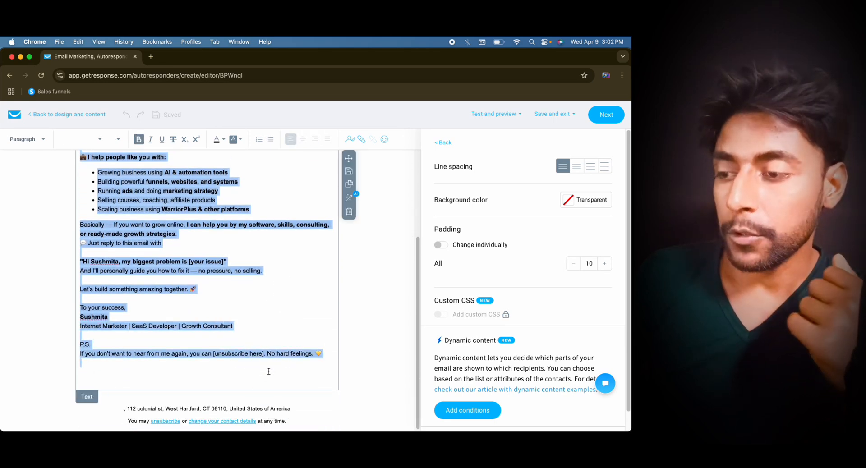
{"action": "key", "text": "super+v"}
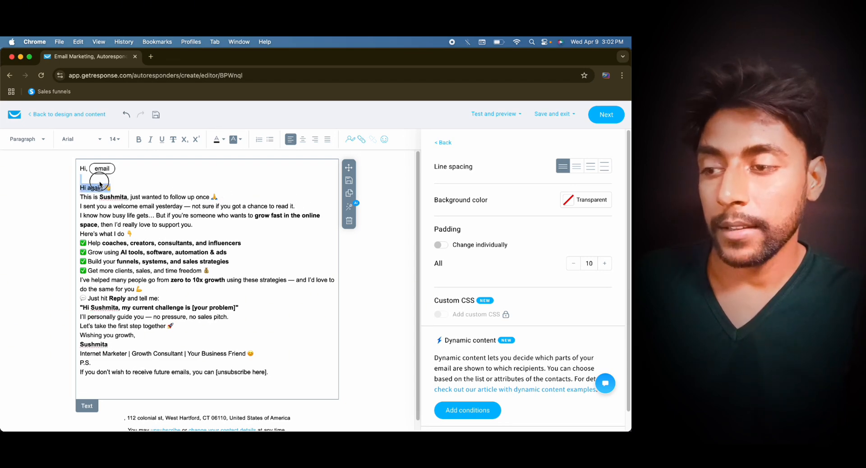
- Delete the "Hi again" line, put blank lines after the introduction and "read it.", and break the sentence after "yesterday —"
{"action": "key", "text": "BackSpace"}
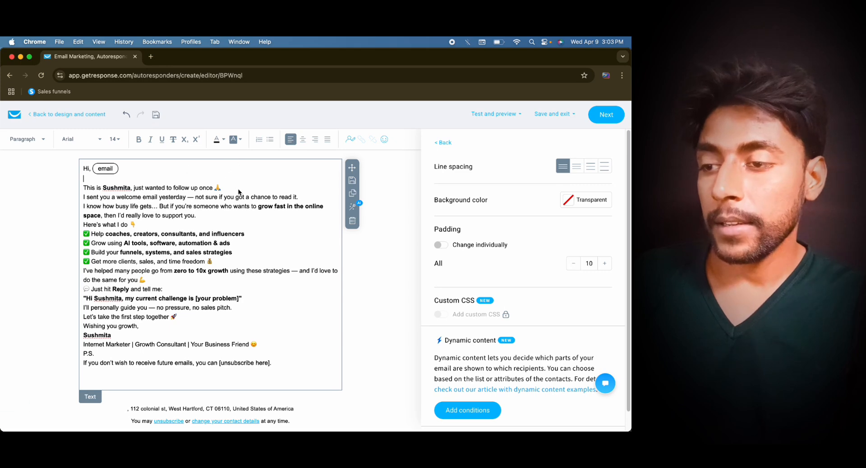
{"action": "key", "text": "Return"}
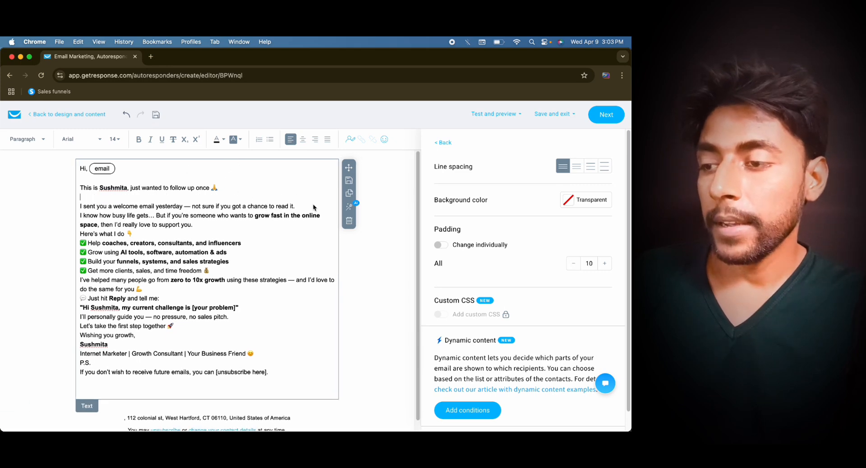
{"action": "left_click", "coordinate": [192, 206]}
{"action": "key", "text": "Return"}
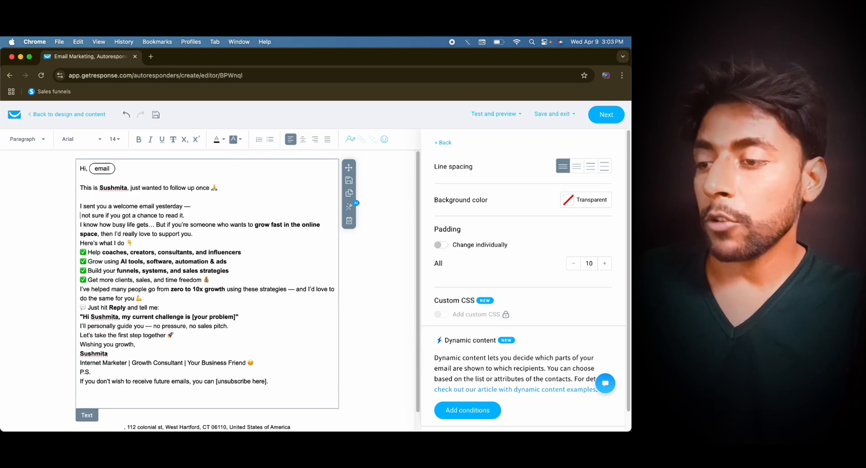
{"action": "left_click", "coordinate": [196, 220]}
{"action": "key", "text": "Return"}
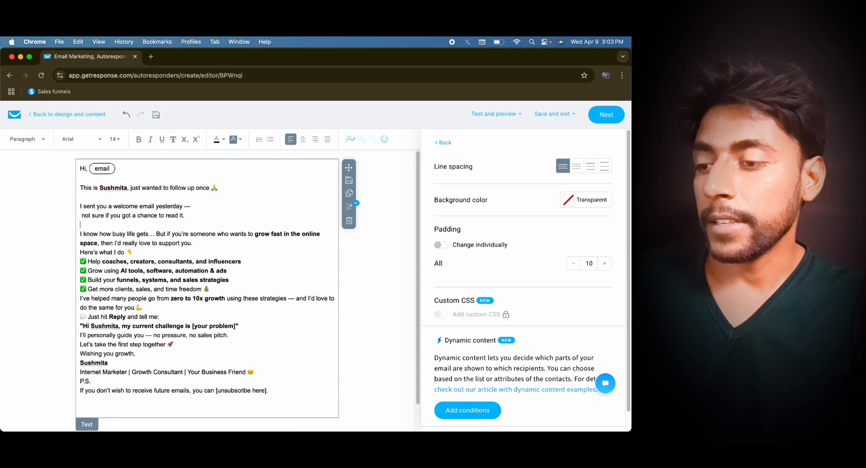
- Split the "I know how busy life gets" paragraph after "if you're" and "online space,", and add a blank line below it
{"action": "left_click", "coordinate": [201, 224]}
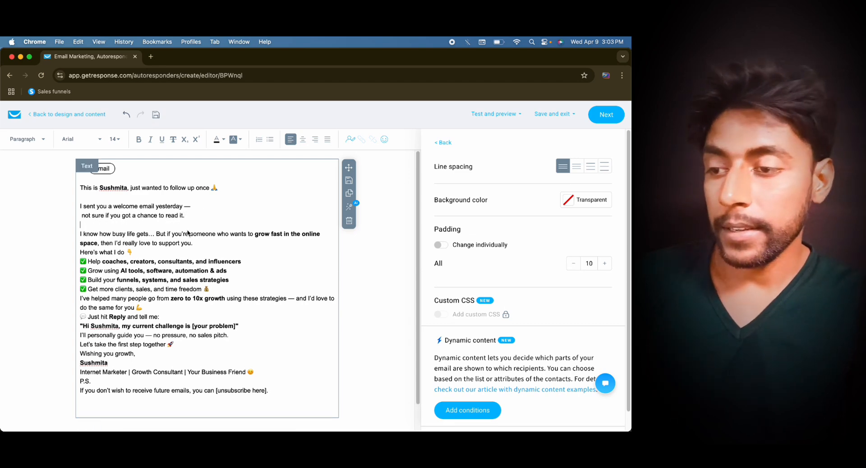
{"action": "key", "text": "Return"}
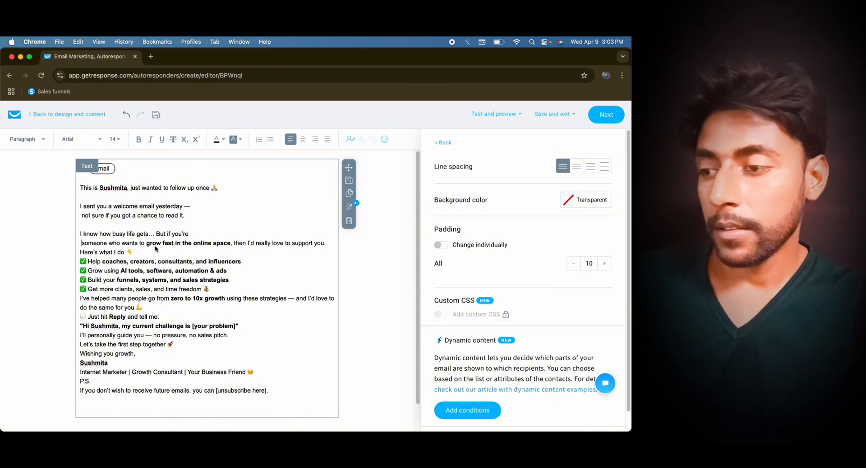
{"action": "key", "text": "Delete"}
{"action": "left_click", "coordinate": [148, 246]}
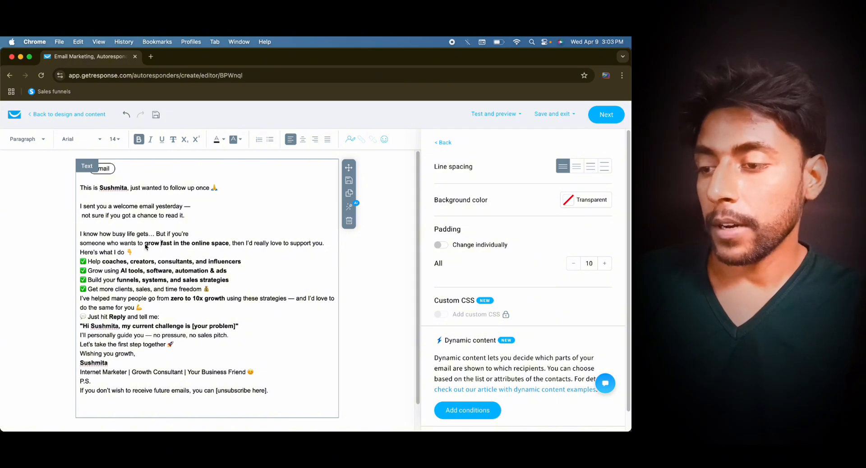
{"action": "left_click", "coordinate": [230, 244]}
{"action": "key", "text": "Return"}
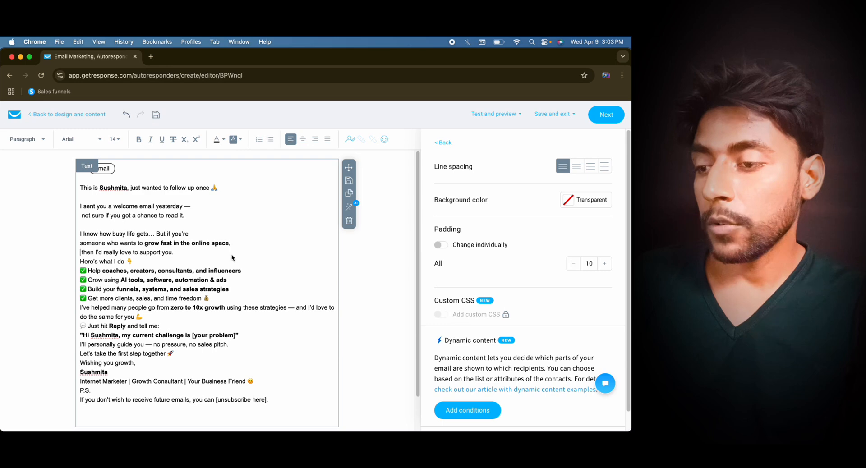
{"action": "left_click", "coordinate": [231, 254]}
{"action": "key", "text": "Return"}
- Add a blank line after the checklist, break the "I've helped many people" paragraph into three lines, and leave a blank line below it
{"action": "key", "text": "Return"}
{"action": "key", "text": "BackSpace"}
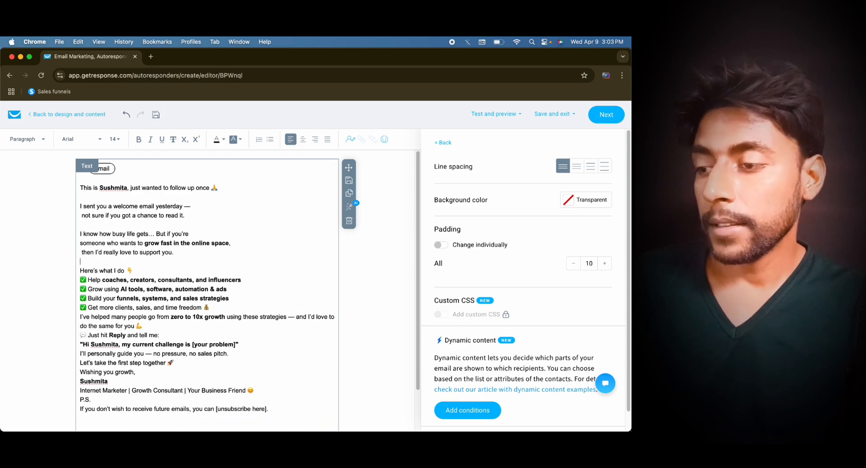
{"action": "left_click", "coordinate": [233, 306]}
{"action": "key", "text": "Return"}
{"action": "scroll", "coordinate": [180, 300], "scroll_direction": "down", "scroll_amount": 2}
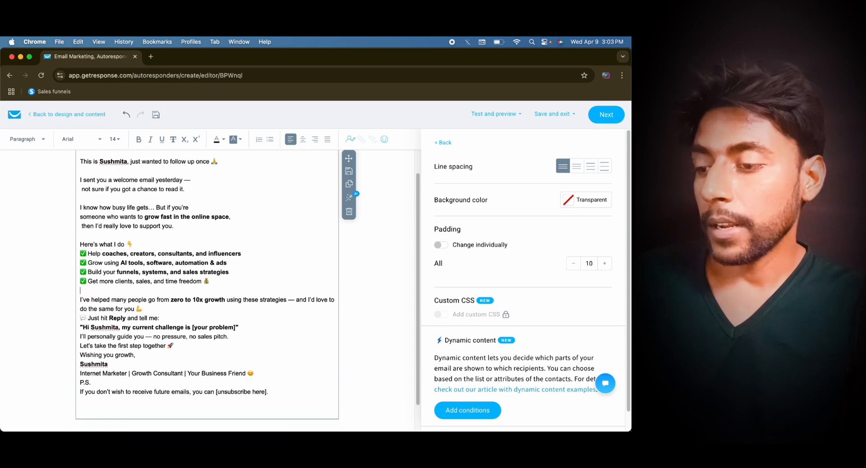
{"action": "left_click", "coordinate": [169, 297]}
{"action": "key", "text": "Return"}
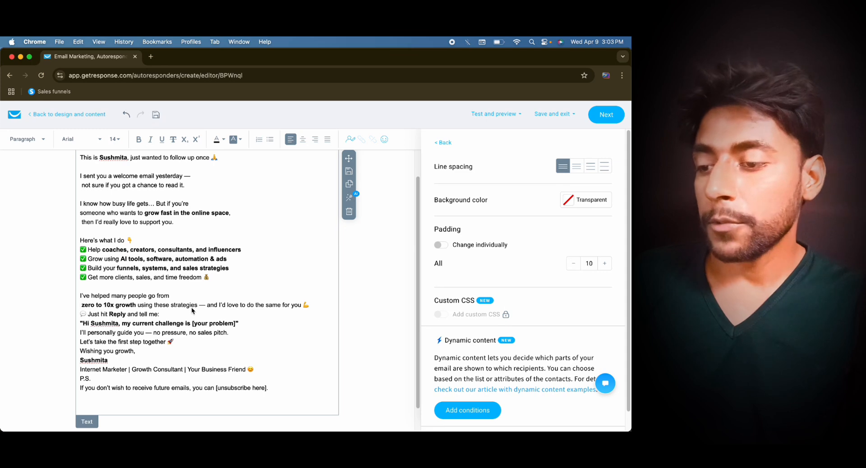
{"action": "left_click", "coordinate": [197, 306]}
{"action": "key", "text": "Return"}
{"action": "left_click", "coordinate": [200, 315]}
{"action": "key", "text": "Return"}
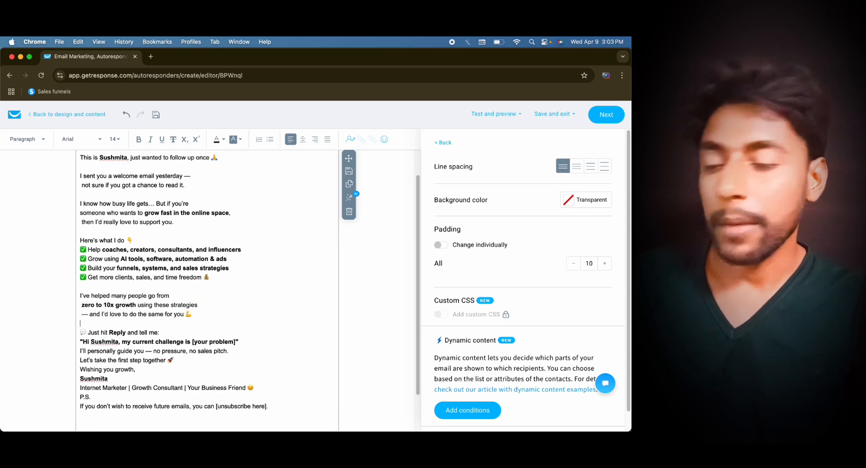
{"action": "scroll", "coordinate": [207, 288], "scroll_direction": "down", "scroll_amount": 1}
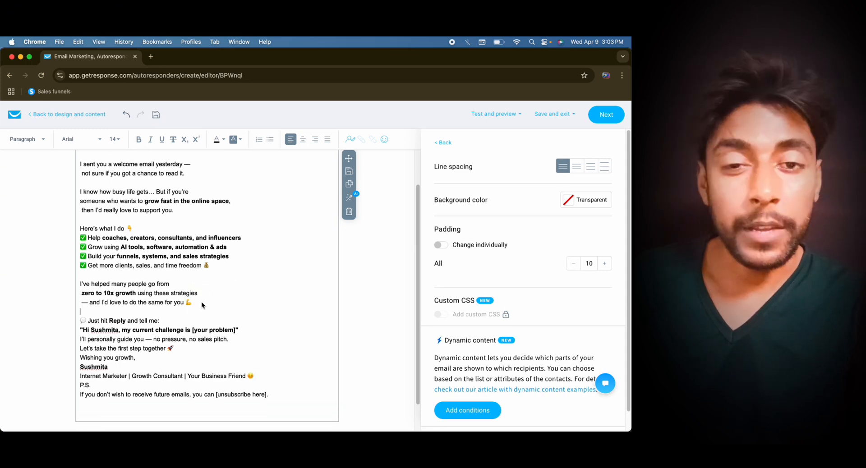
- Add a blank line above "Wishing you growth," and another above "P.S." in the email's closing section
{"action": "scroll", "coordinate": [201, 305], "scroll_direction": "down", "scroll_amount": 3}
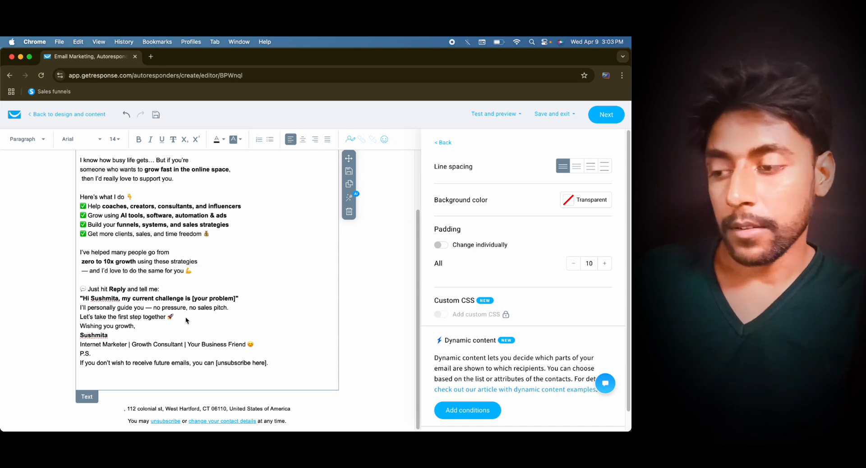
{"action": "key", "text": "Return"}
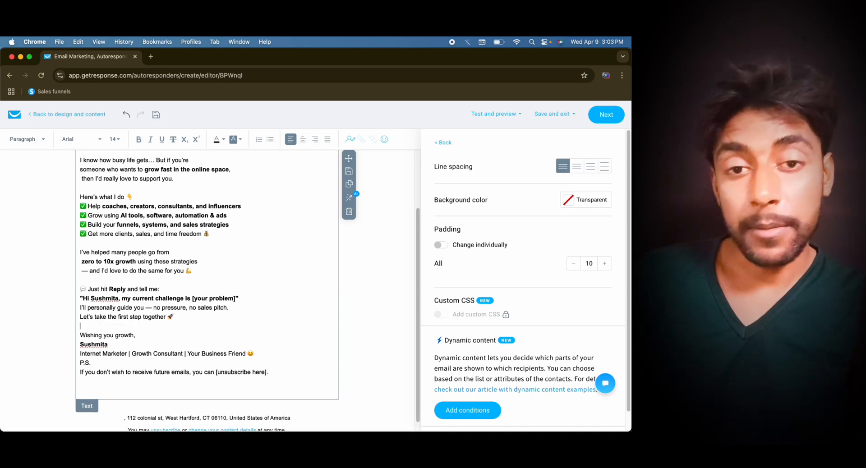
{"action": "left_click", "coordinate": [248, 352]}
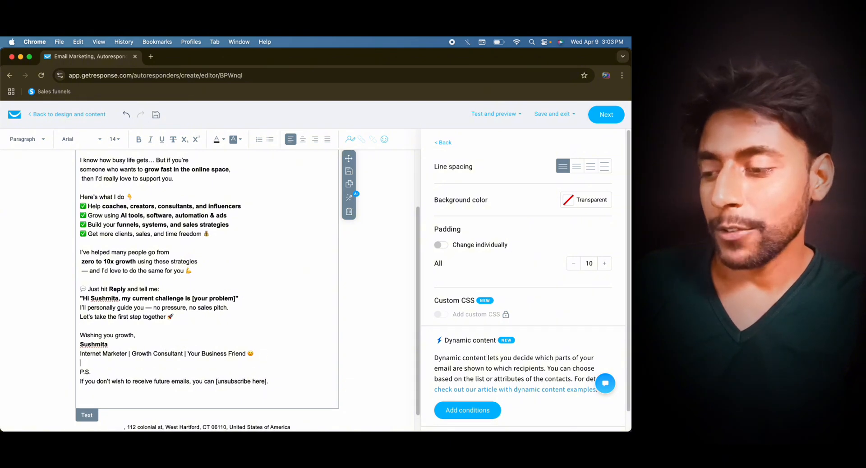
{"action": "key", "text": "Return"}
{"action": "scroll", "coordinate": [210, 381], "scroll_direction": "down", "scroll_amount": 1}
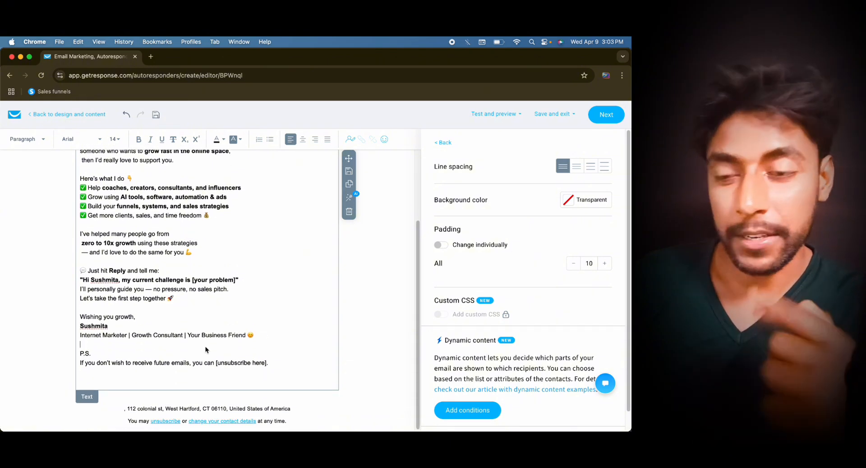
{"action": "scroll", "coordinate": [208, 357], "scroll_direction": "up", "scroll_amount": 1}
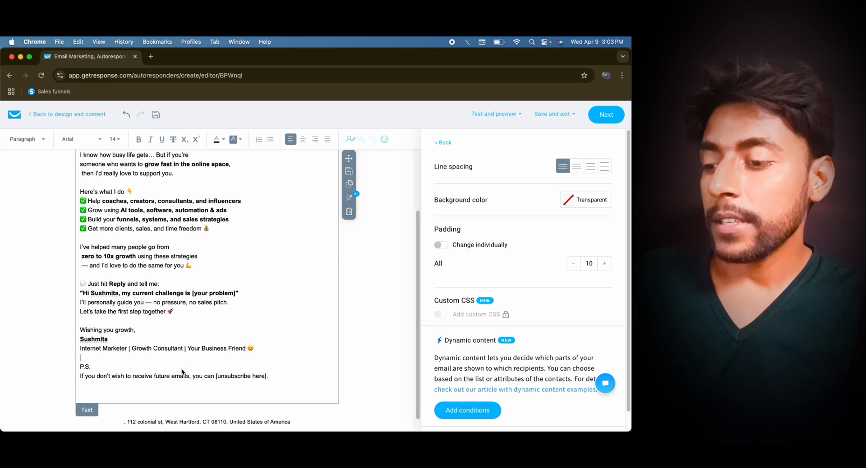
{"action": "left_click_drag", "start_coordinate": [269, 378], "coordinate": [203, 375]}
{"action": "left_click", "coordinate": [204, 376]}
{"action": "scroll", "coordinate": [177, 318], "scroll_direction": "up", "scroll_amount": 5}
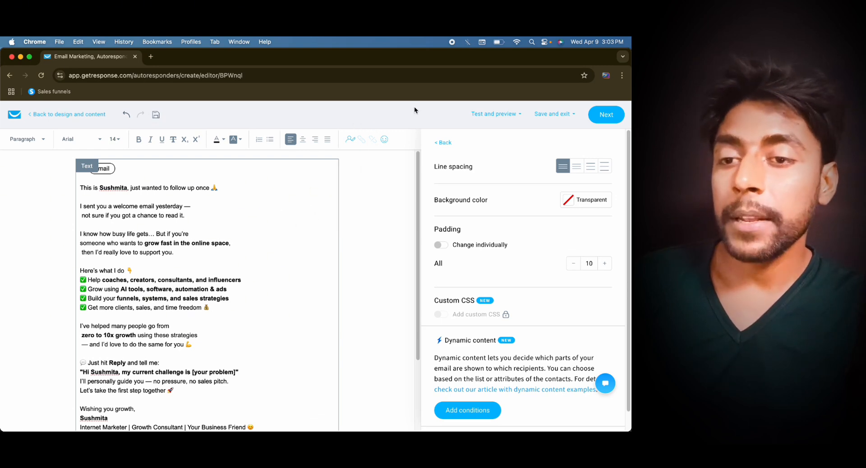
- Run a spam check on the Day 2 email and review its results
{"action": "left_click", "coordinate": [495, 114]}
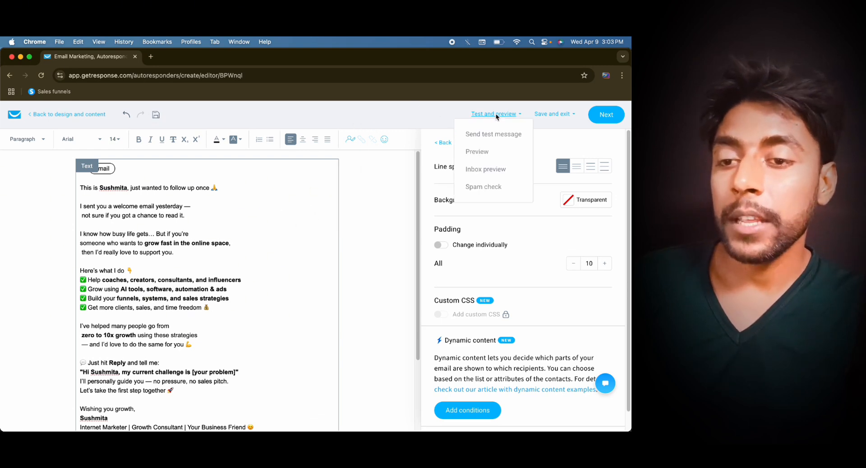
{"action": "left_click", "coordinate": [487, 188]}
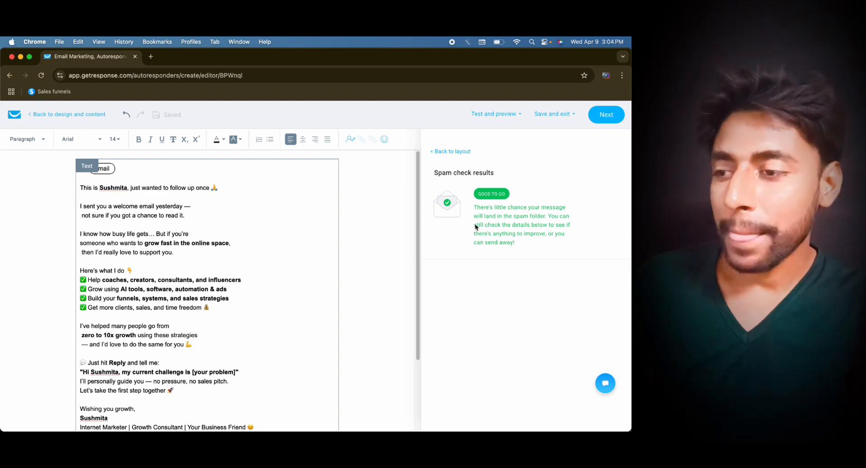
{"action": "scroll", "coordinate": [304, 232], "scroll_direction": "down", "scroll_amount": 3}
{"action": "scroll", "coordinate": [316, 234], "scroll_direction": "up", "scroll_amount": 3}
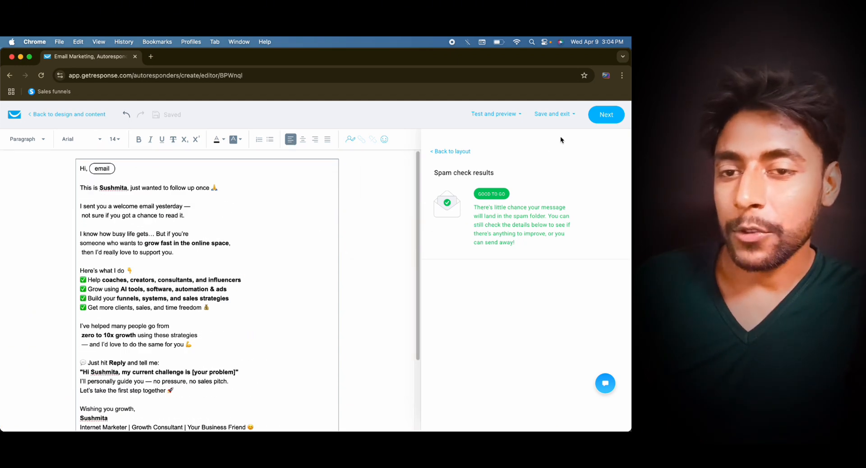
- Leave the email editor and set the autoresponder to go out on day 1, keeping the same time as signup
{"action": "left_click", "coordinate": [606, 116]}
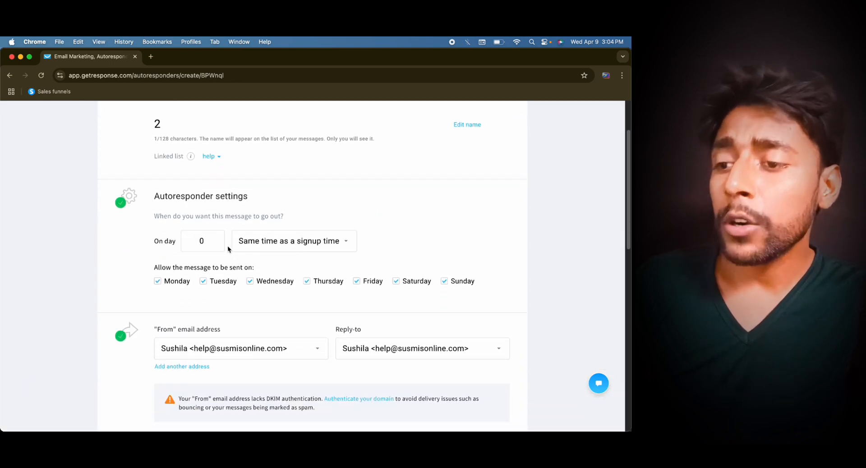
{"action": "left_click", "coordinate": [250, 243]}
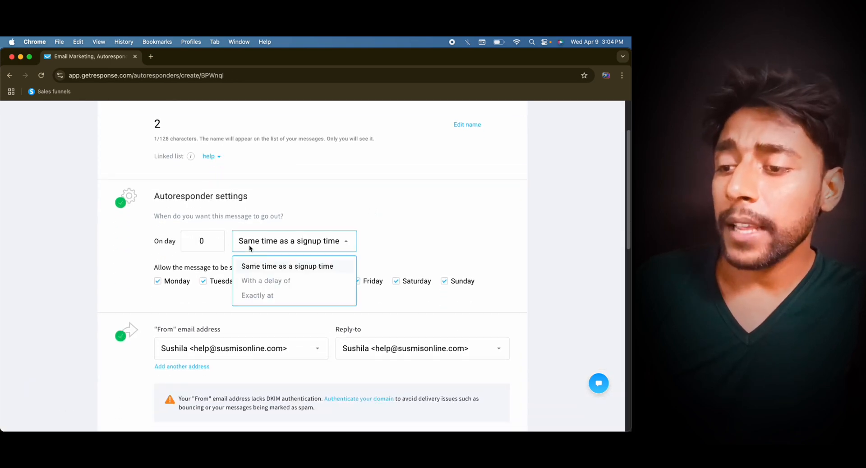
{"action": "left_click", "coordinate": [213, 255]}
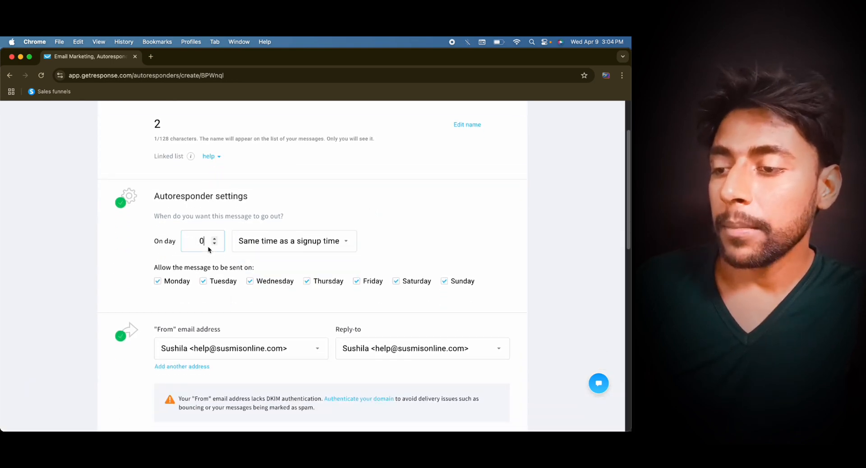
{"action": "type", "text": "1"}
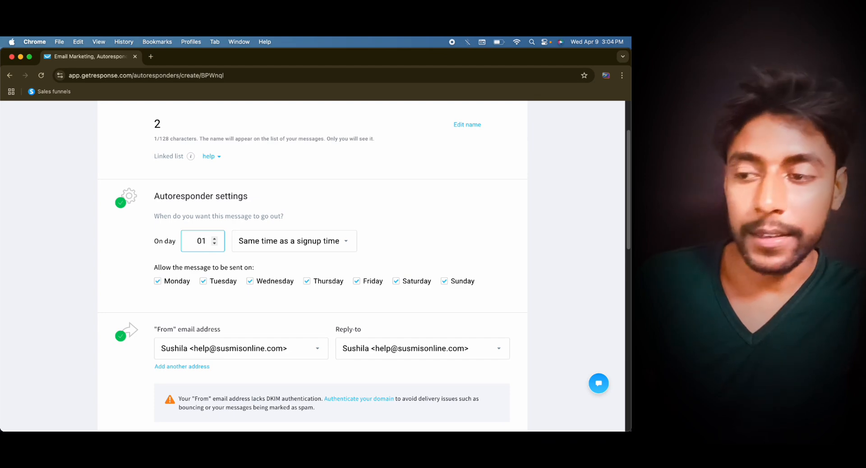
{"action": "left_click", "coordinate": [431, 209]}
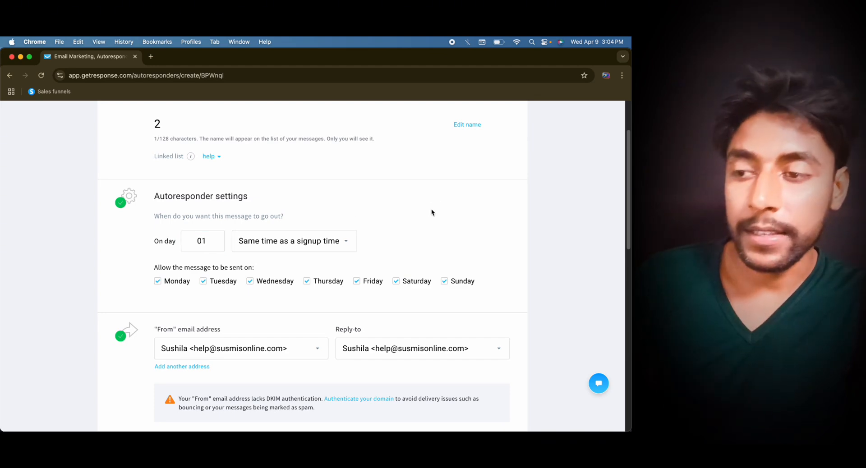
- Try to publish autoresponder 2, and save it without publishing
{"action": "scroll", "coordinate": [431, 209], "scroll_direction": "down", "scroll_amount": 3}
{"action": "scroll", "coordinate": [431, 209], "scroll_direction": "down", "scroll_amount": 15}
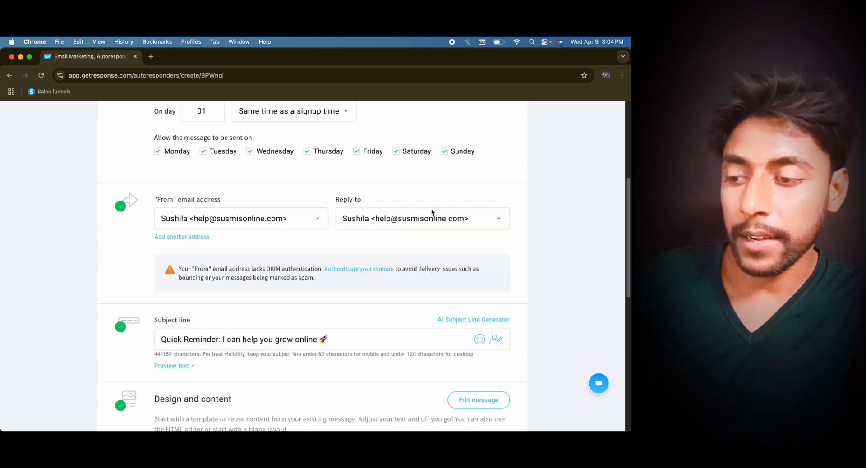
{"action": "left_click", "coordinate": [452, 387]}
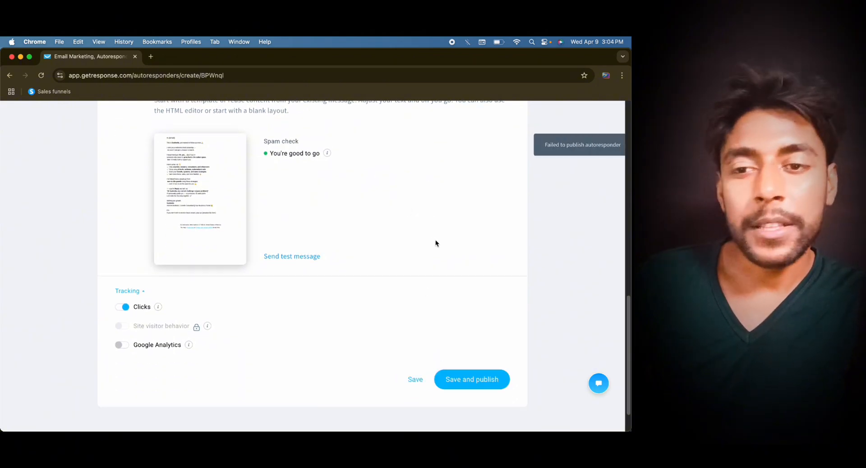
{"action": "left_click", "coordinate": [415, 380]}
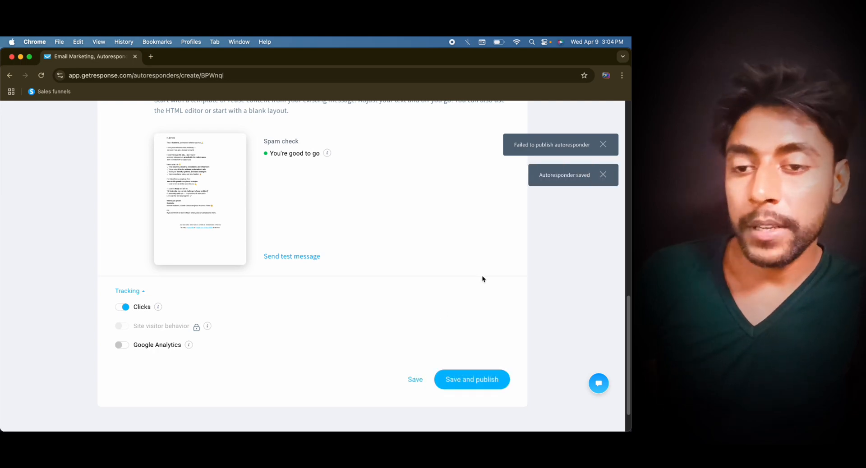
- Return from the saved message to the overview of all autoresponders
{"action": "scroll", "coordinate": [482, 279], "scroll_direction": "up", "scroll_amount": 15}
{"action": "scroll", "coordinate": [481, 278], "scroll_direction": "down", "scroll_amount": 3}
{"action": "scroll", "coordinate": [481, 279], "scroll_direction": "up", "scroll_amount": 5}
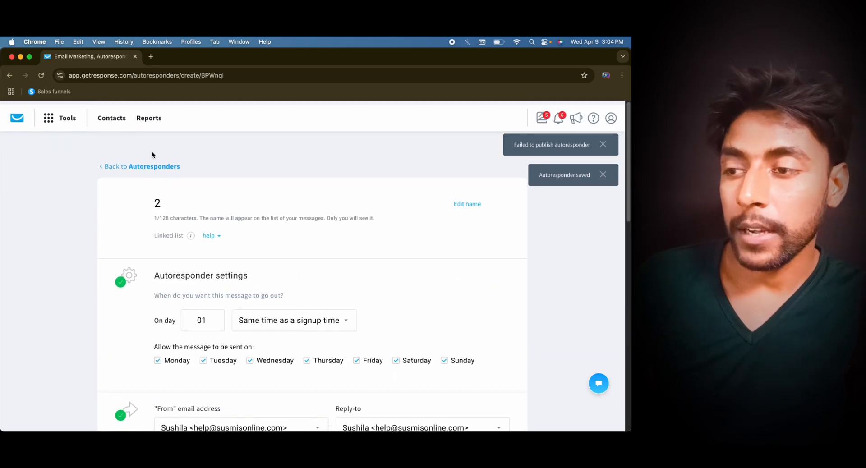
{"action": "left_click", "coordinate": [109, 166]}
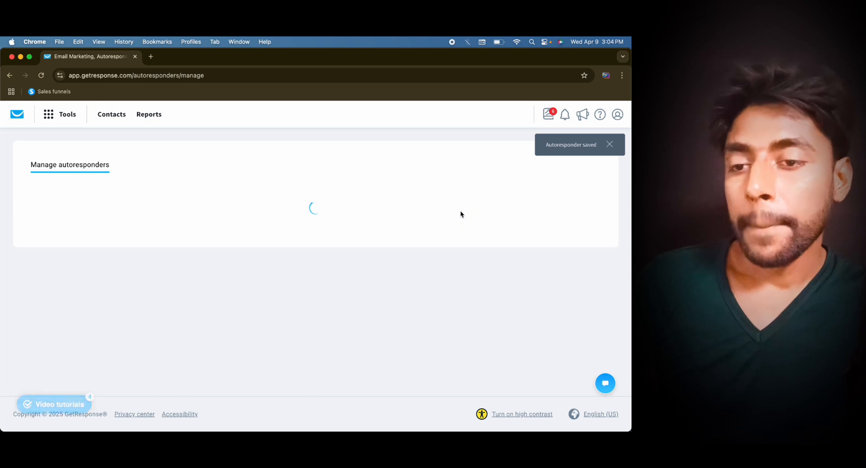
{"action": "scroll", "coordinate": [460, 212], "scroll_direction": "down", "scroll_amount": 2}
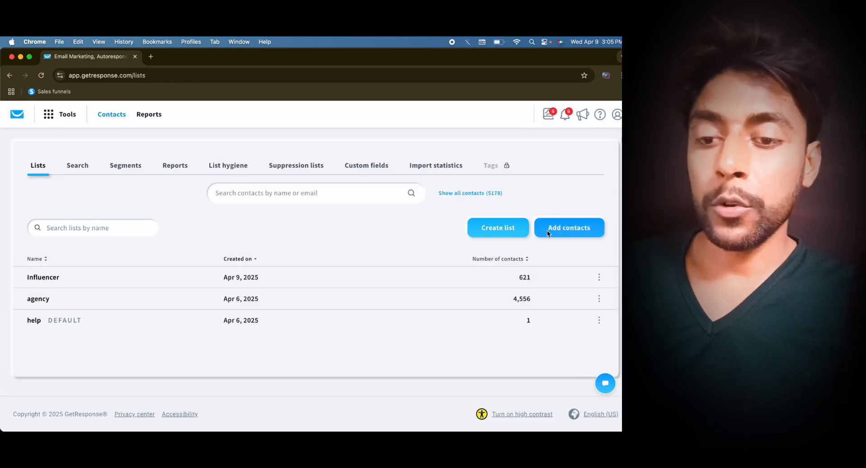
- Start a contact import from file for the agency list and enable adding the contacts to the autoresponder cycle
{"action": "left_click", "coordinate": [548, 233]}
{"action": "left_click", "coordinate": [244, 223]}
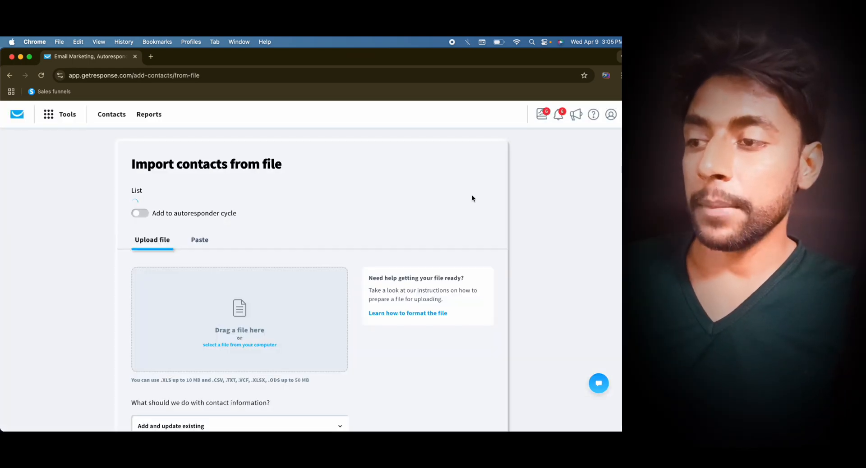
{"action": "left_click", "coordinate": [150, 214]}
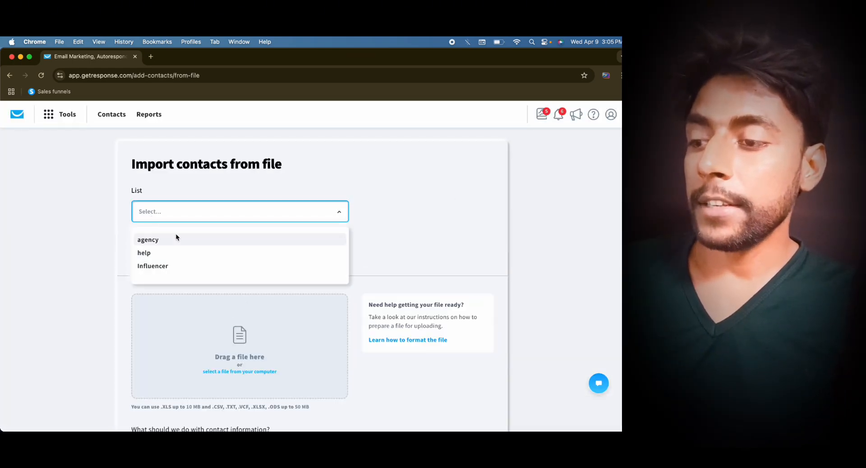
{"action": "left_click", "coordinate": [187, 243]}
{"action": "left_click", "coordinate": [138, 241]}
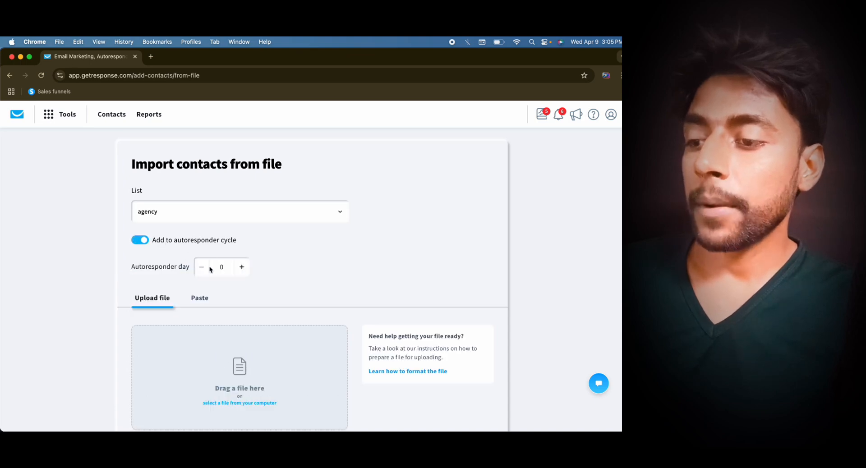
- Review the lists available for the contact import, and leave the import without uploading a file
{"action": "left_click", "coordinate": [243, 212]}
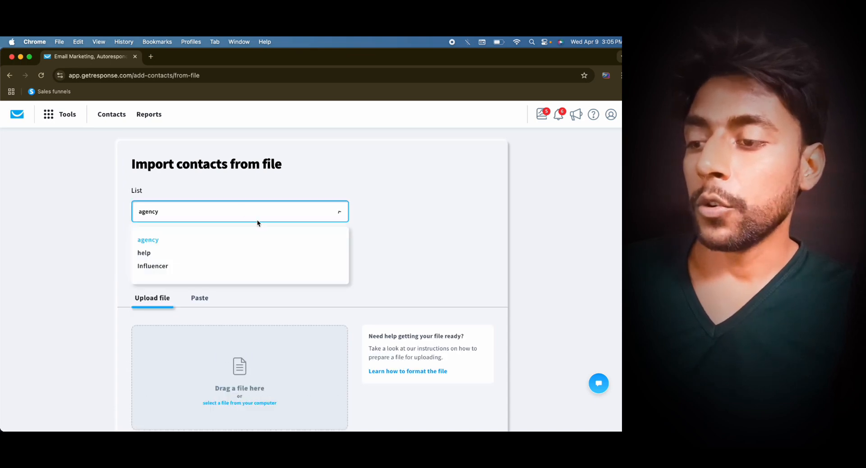
{"action": "left_click", "coordinate": [98, 246]}
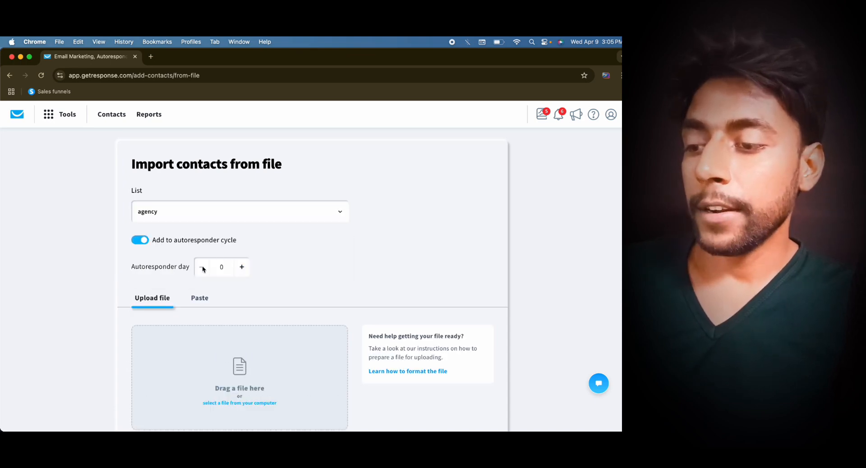
{"action": "scroll", "coordinate": [298, 298], "scroll_direction": "down", "scroll_amount": 1}
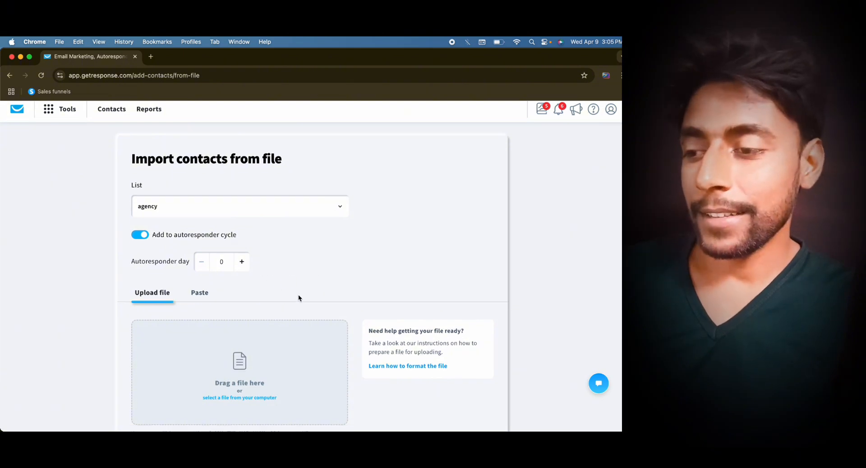
{"action": "left_click", "coordinate": [239, 203]}
{"action": "left_click", "coordinate": [70, 171]}
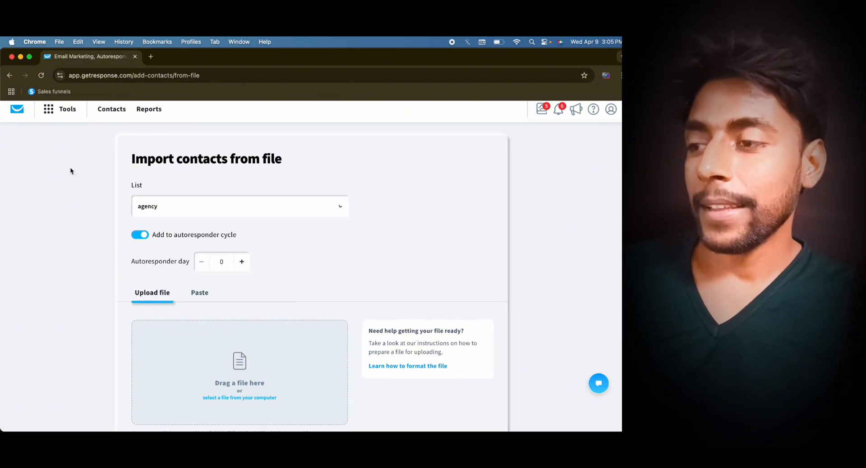
{"action": "left_click", "coordinate": [9, 75]}
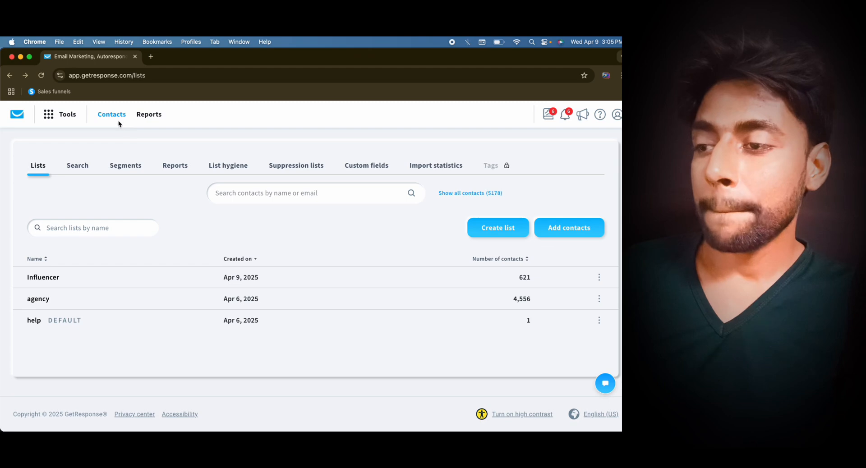
- Go back to the autoresponder overview and open the available actions for autoresponder 1
{"action": "left_click", "coordinate": [60, 114]}
{"action": "left_click", "coordinate": [255, 187]}
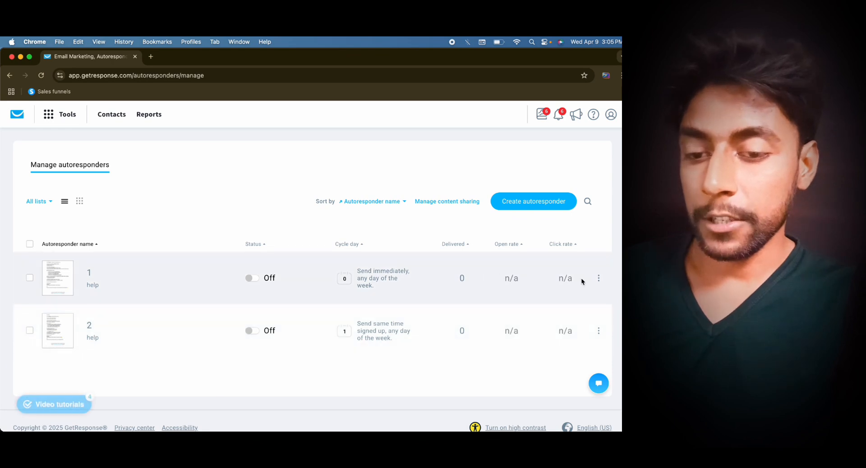
{"action": "left_click", "coordinate": [598, 278]}
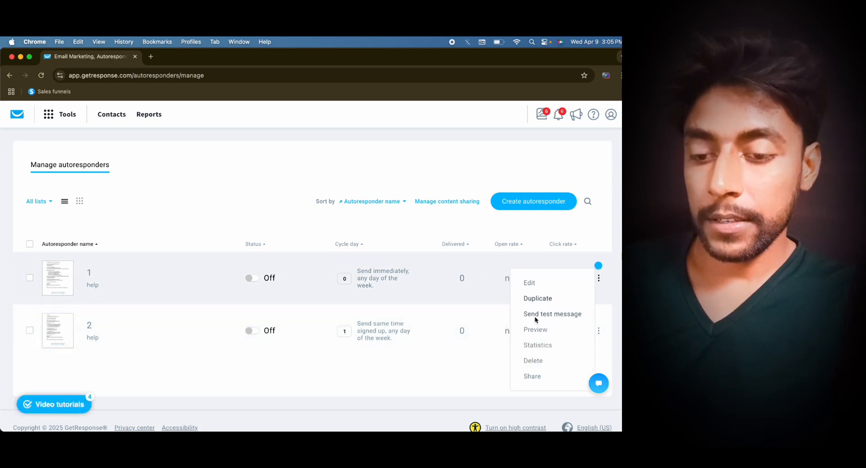